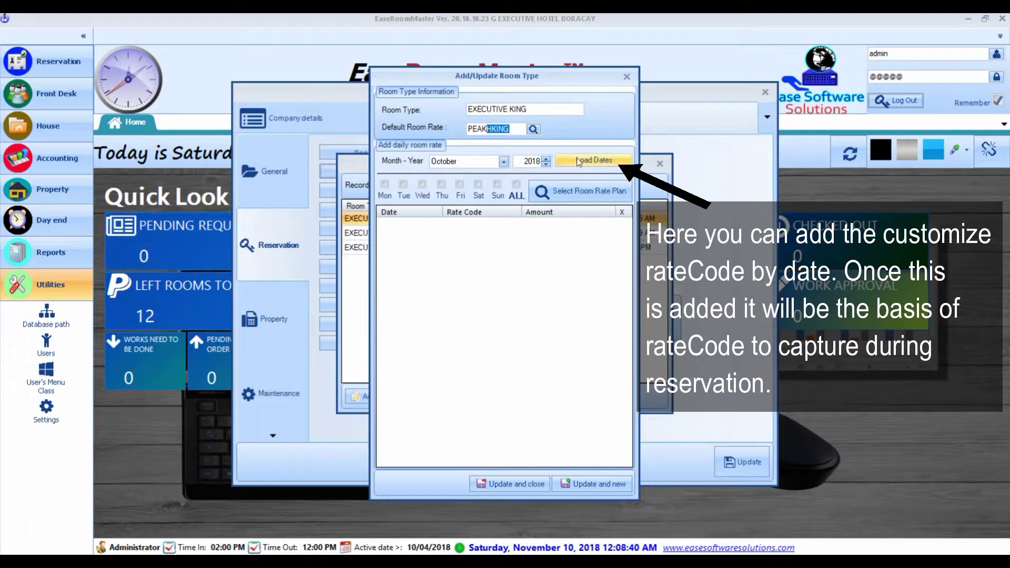
Load the October 2018 dates into the daily room rates of the EXECUTIVE KING room type and highlight the listed dates
left_click(604, 162)
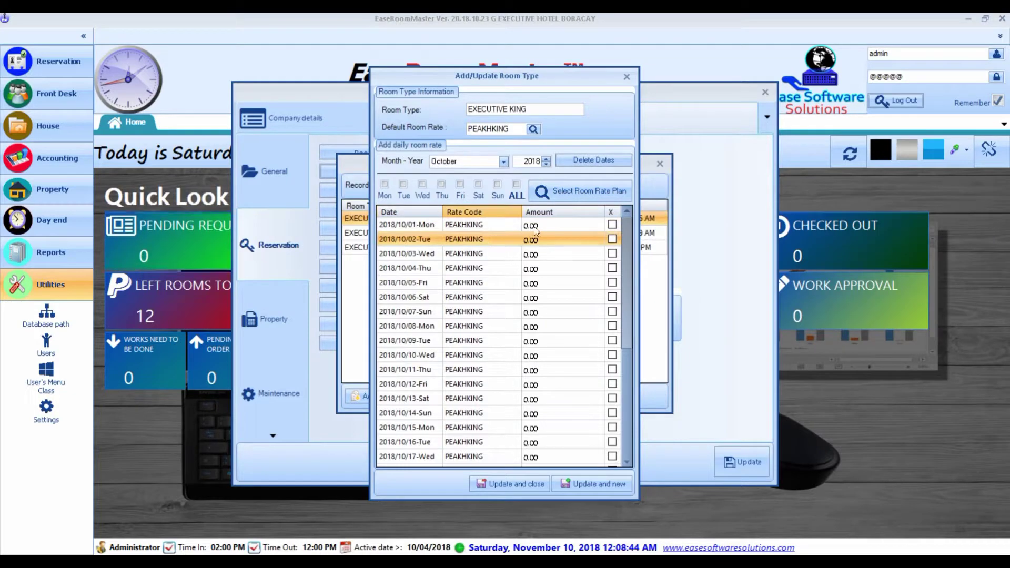
left_click(534, 228)
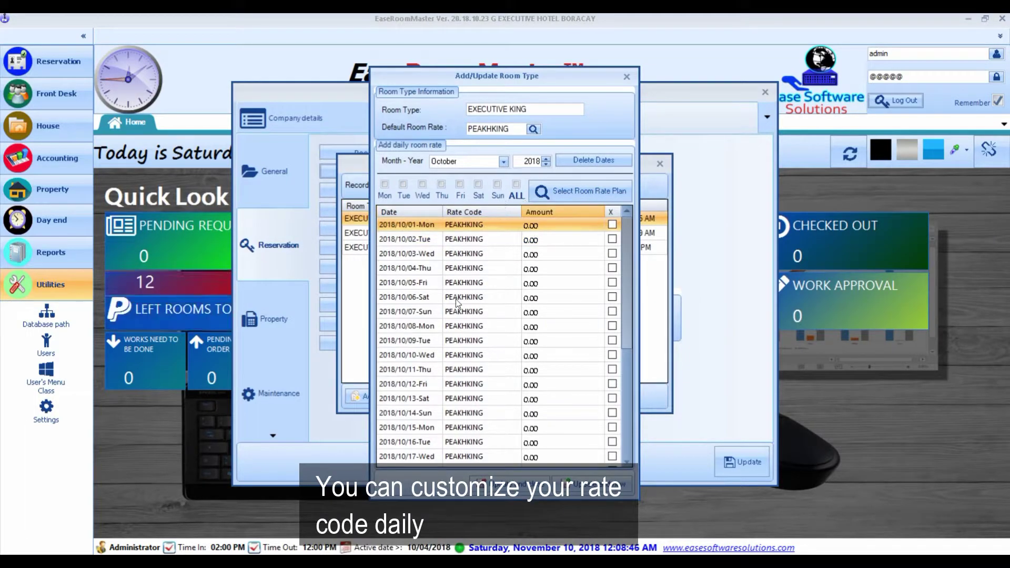
left_click(472, 384)
left_click_drag(547, 240, 544, 456)
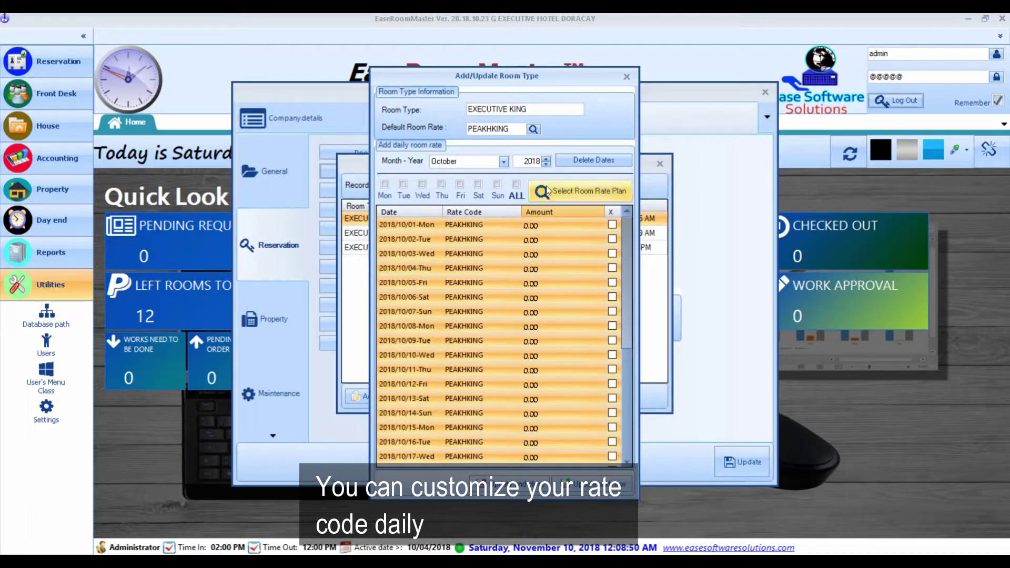
Apply the PEAKHKING rate plan to all days of October 2018, and clear the all-days selection
left_click(517, 186)
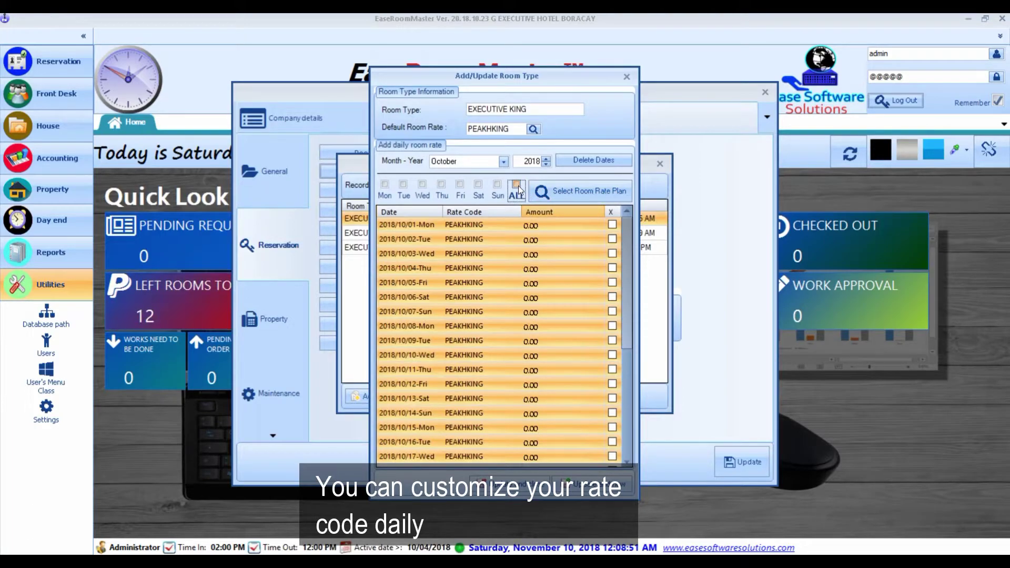
left_click(589, 190)
left_click_drag(400, 151, 739, 155)
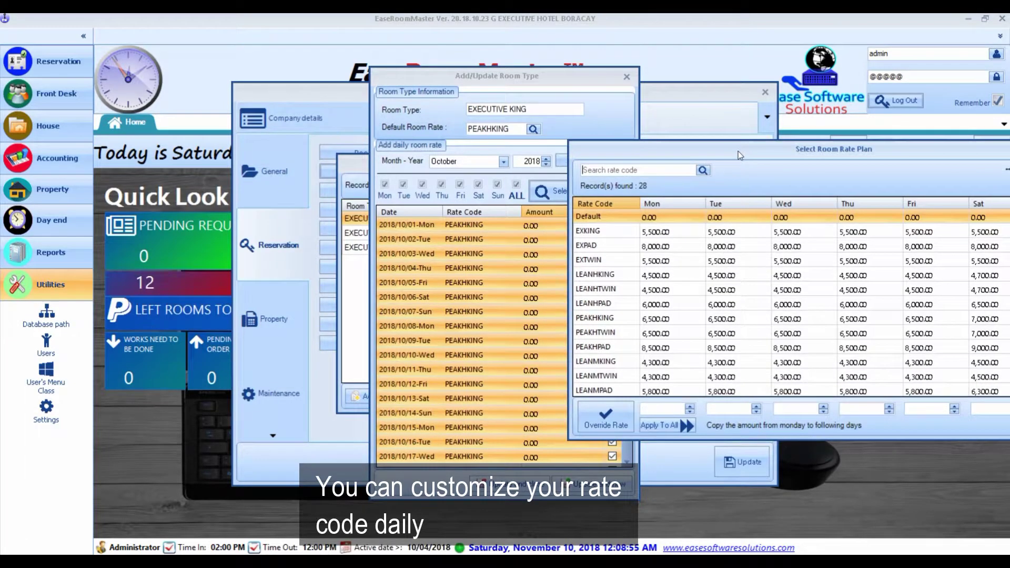
left_click(762, 290)
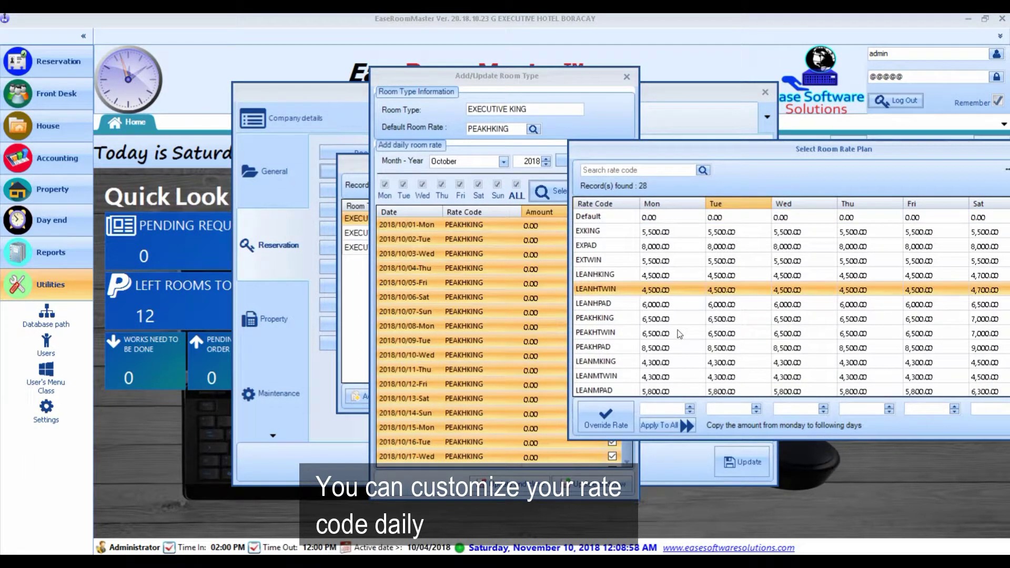
left_click(627, 362)
left_click(620, 319)
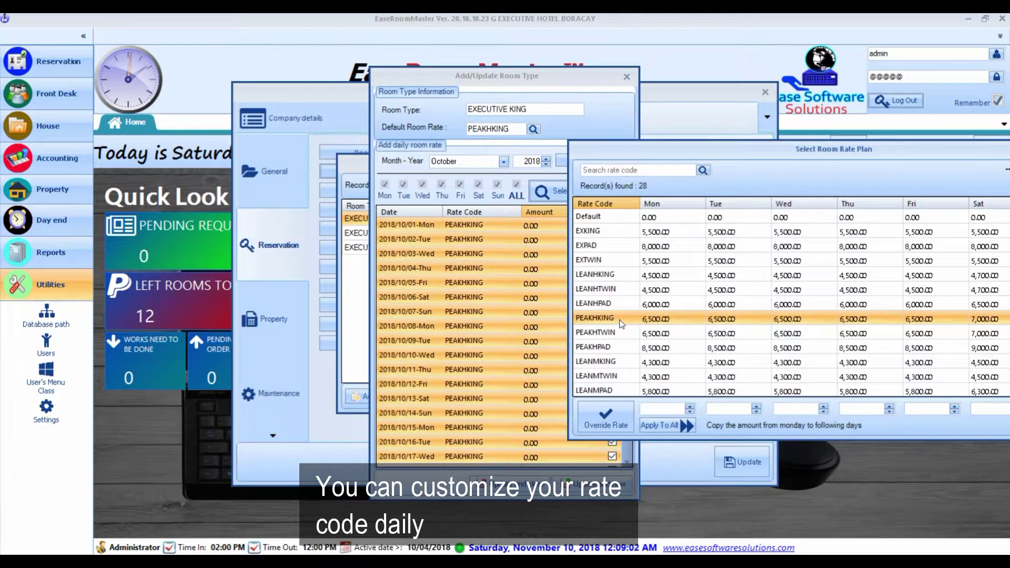
double_click(621, 320)
left_click(503, 295)
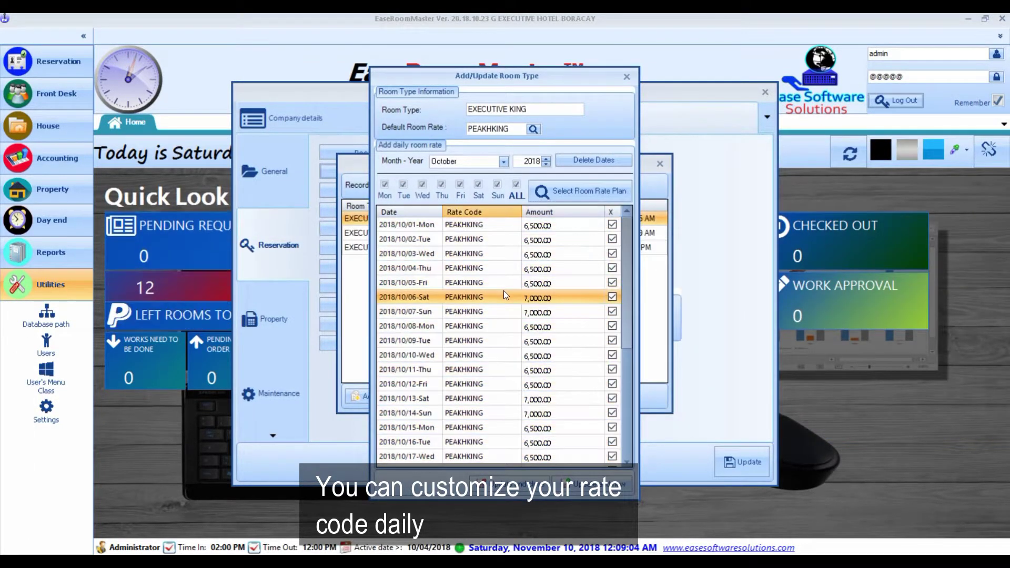
left_click(518, 185)
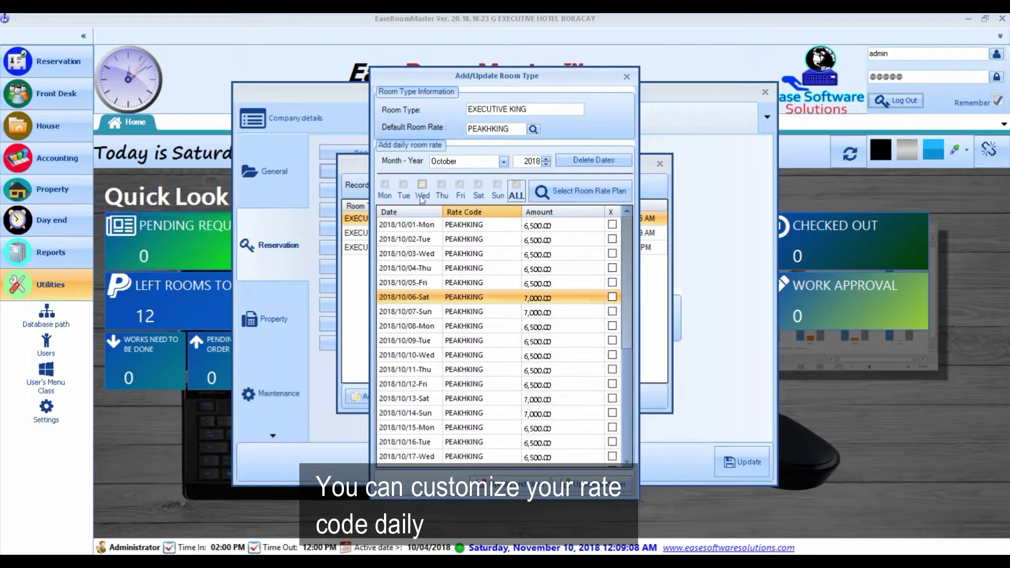
left_click(385, 185)
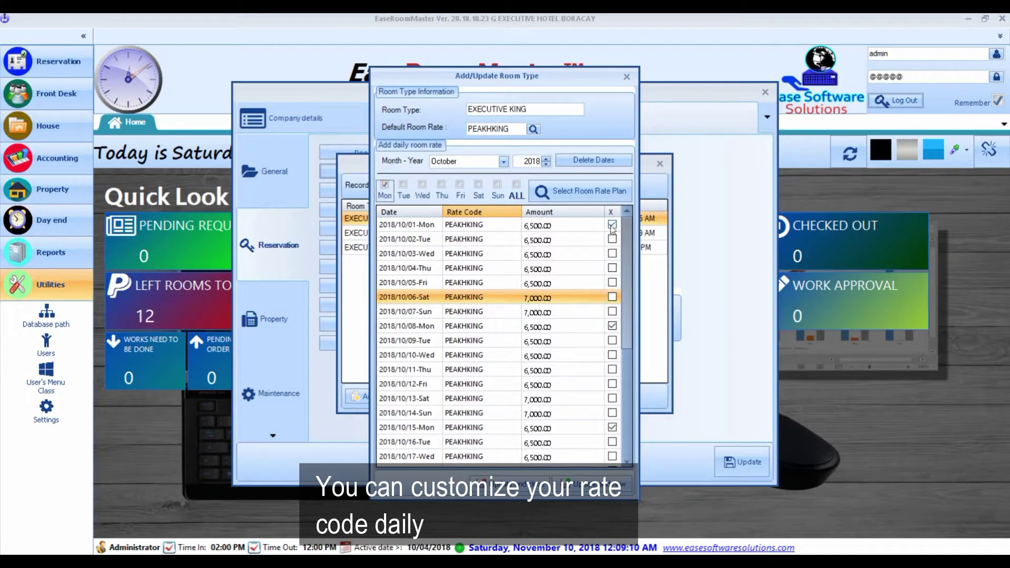
left_click(425, 225)
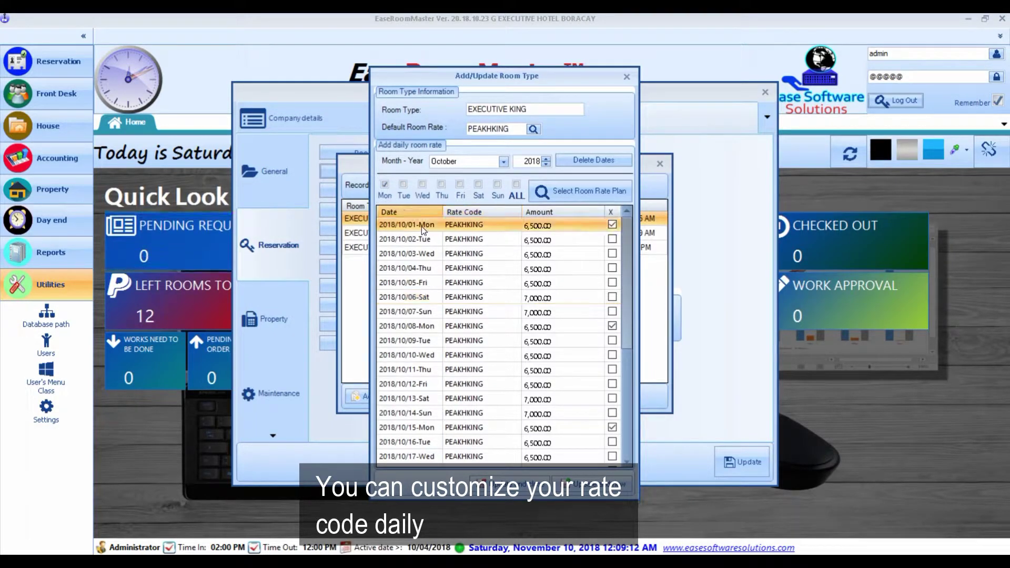
left_click(445, 326)
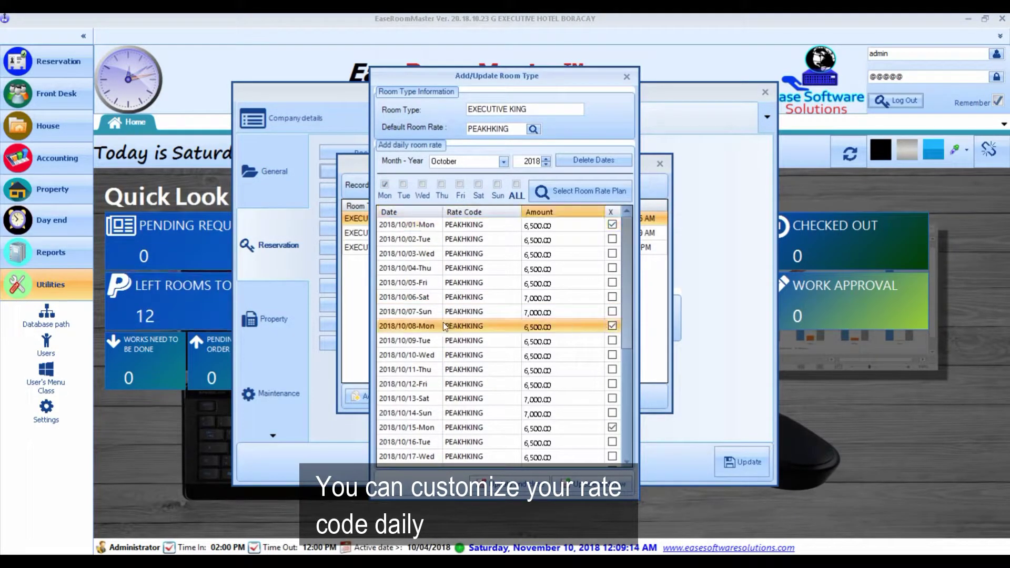
left_click(598, 428)
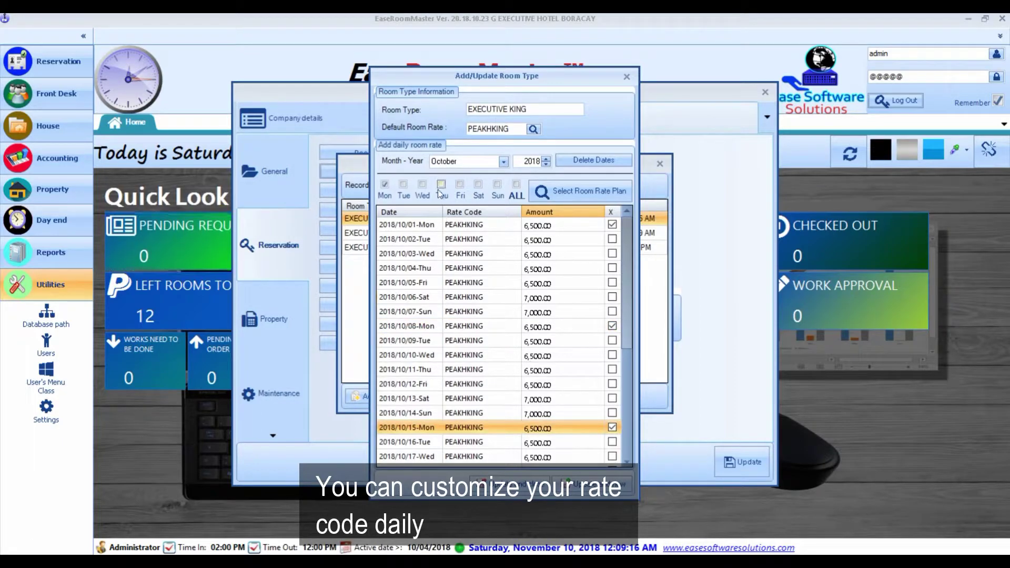
left_click(388, 185)
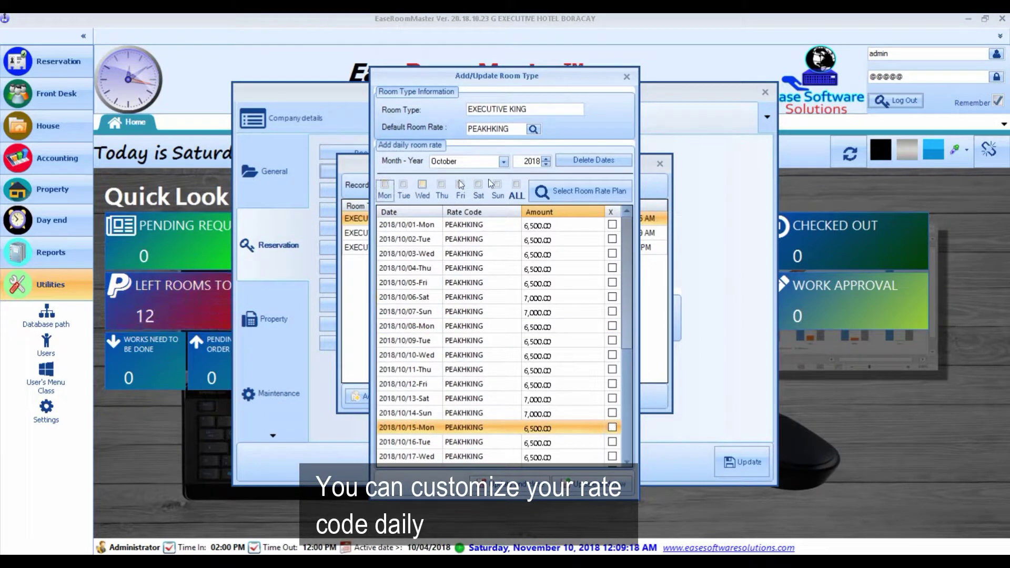
Mark only the Friday and Saturday dates of October 2018 for a rate change
left_click(459, 184)
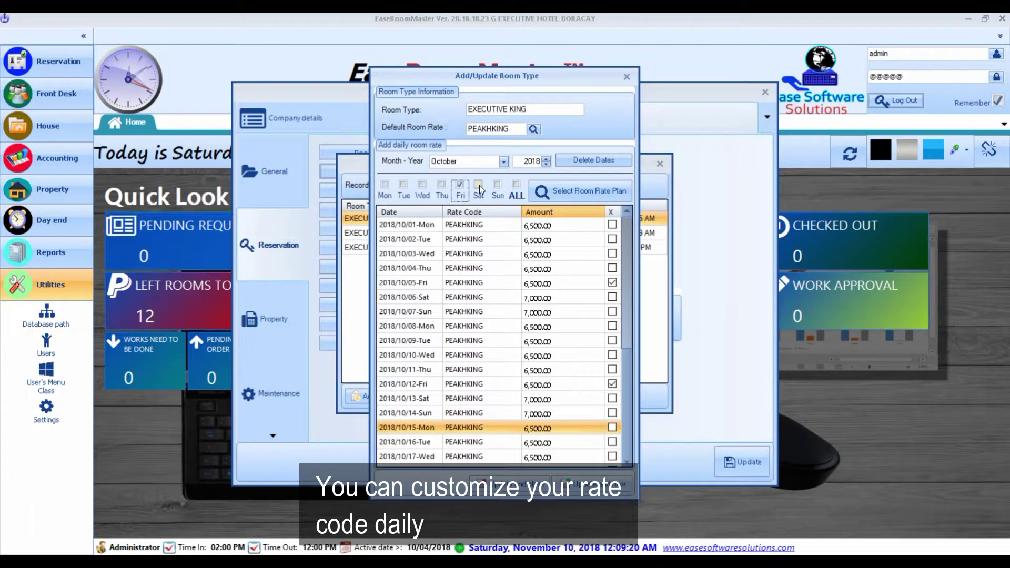
left_click(478, 184)
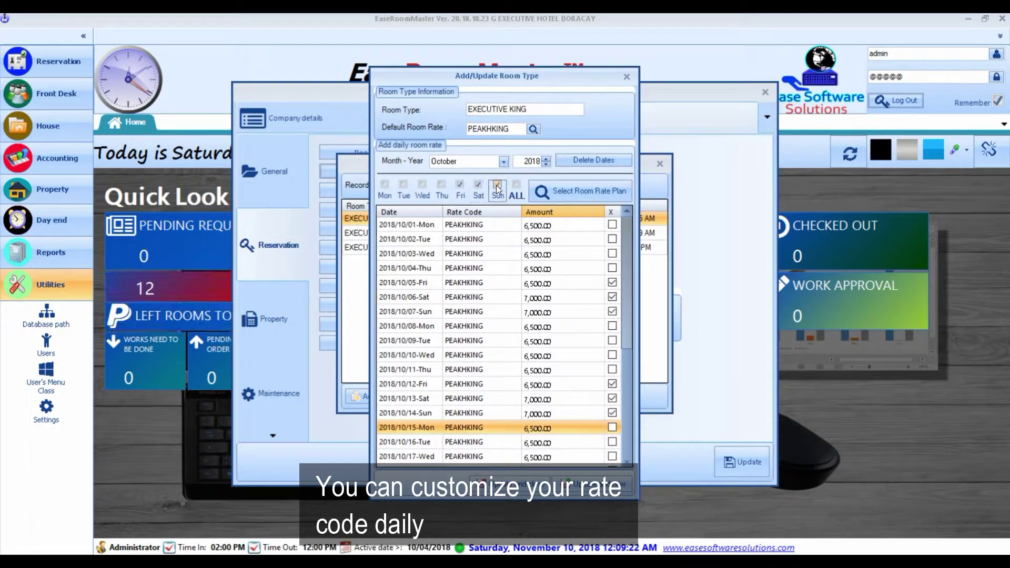
key("Tab")
left_click_drag(603, 283, 595, 298)
left_click_drag(598, 389, 598, 403)
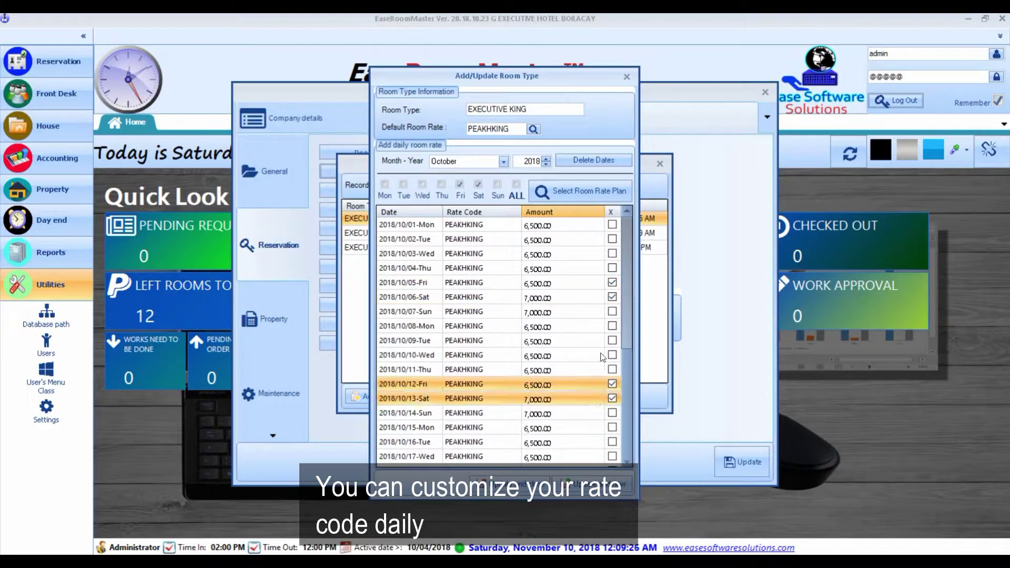
Apply the PEAKHKING rate plan to the marked Friday and Saturday dates
left_click(592, 189)
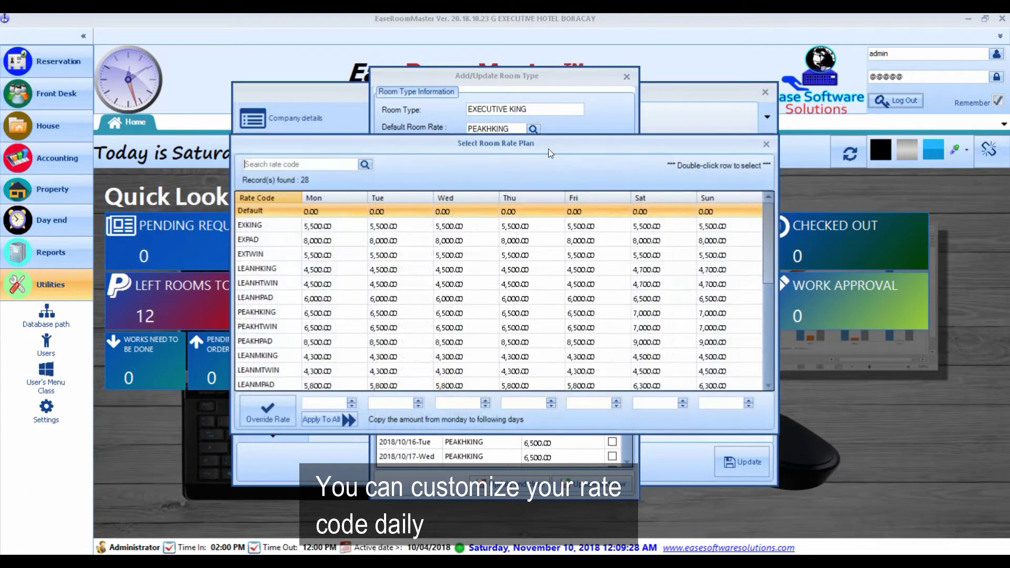
left_click(307, 328)
left_click(337, 368)
left_click(332, 343)
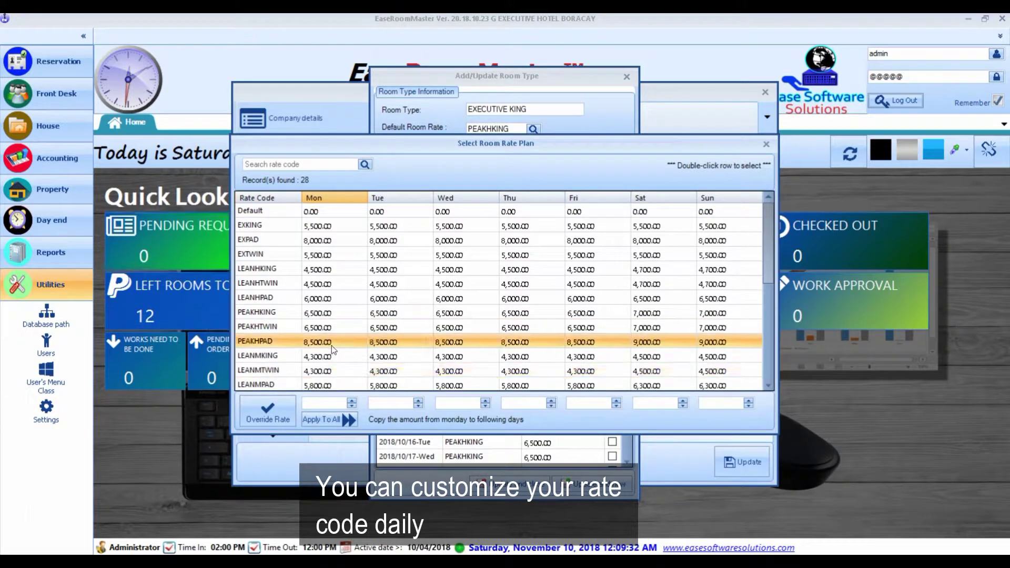
left_click(346, 315)
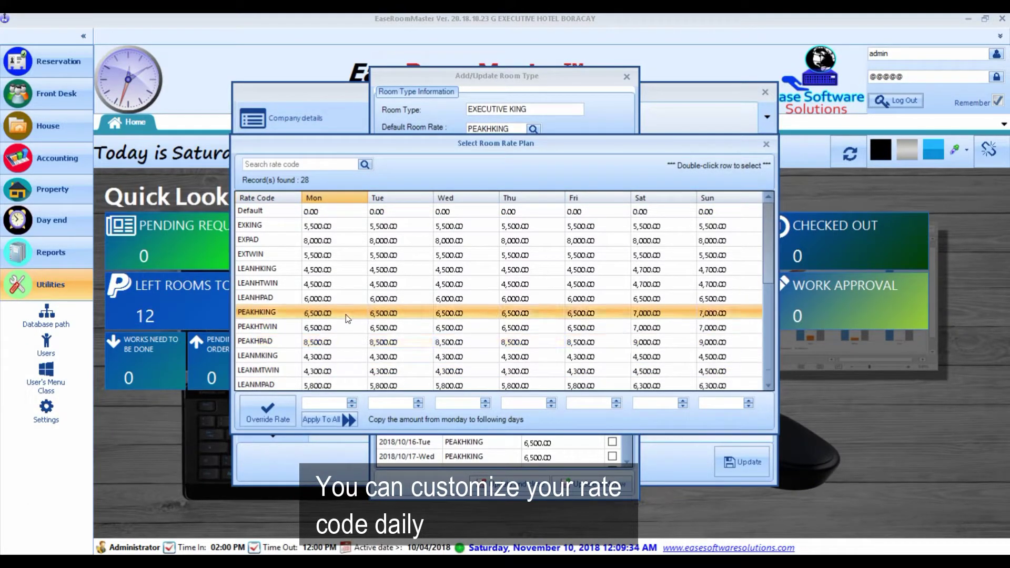
scroll(345, 314, "down", 1)
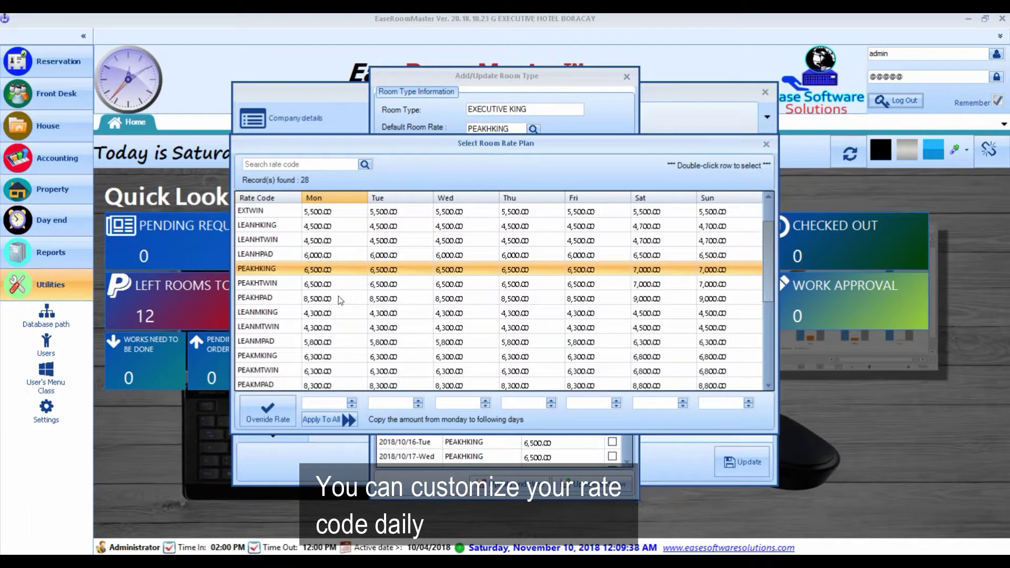
double_click(355, 269)
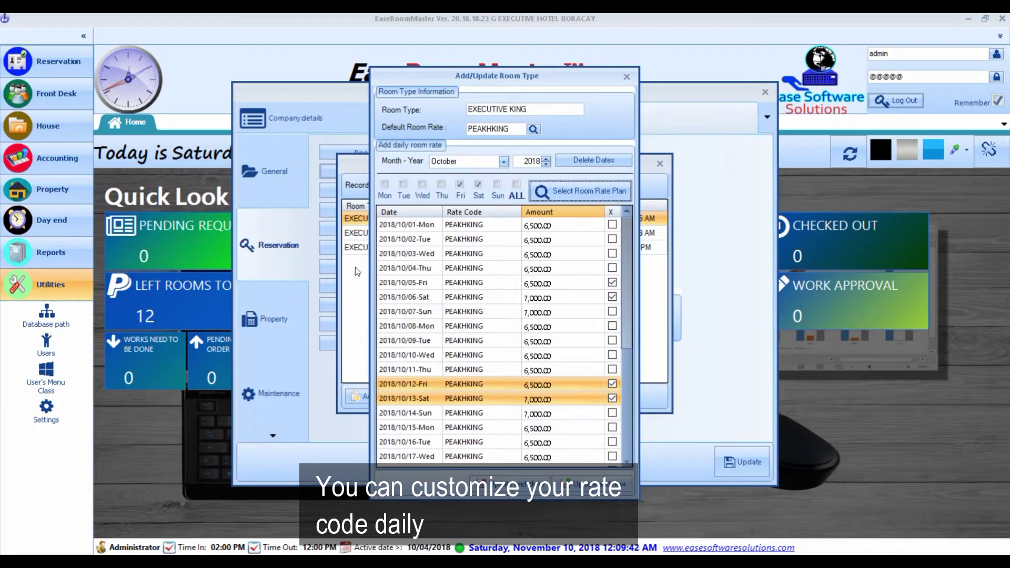
Assign the LEANDKING rate plan to the marked Friday and Saturday dates
left_click(578, 191)
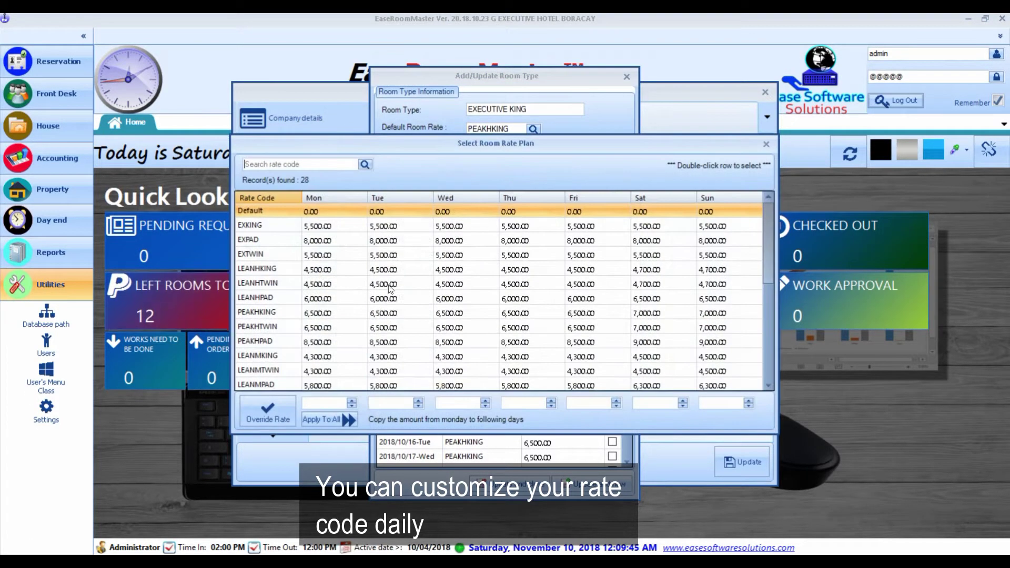
left_click(317, 313)
left_click(319, 328)
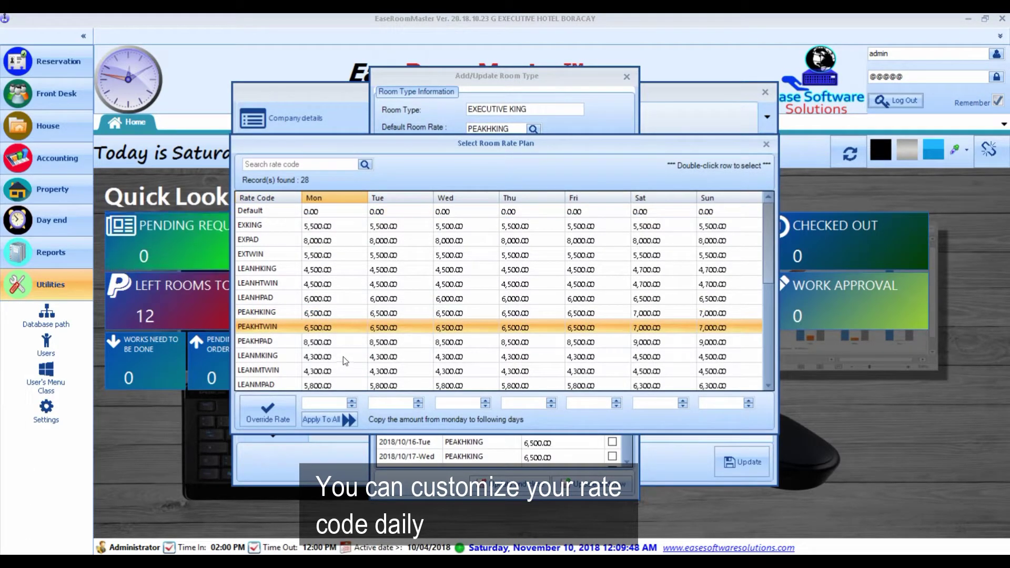
scroll(345, 351, "down", 2)
scroll(348, 348, "down", 2)
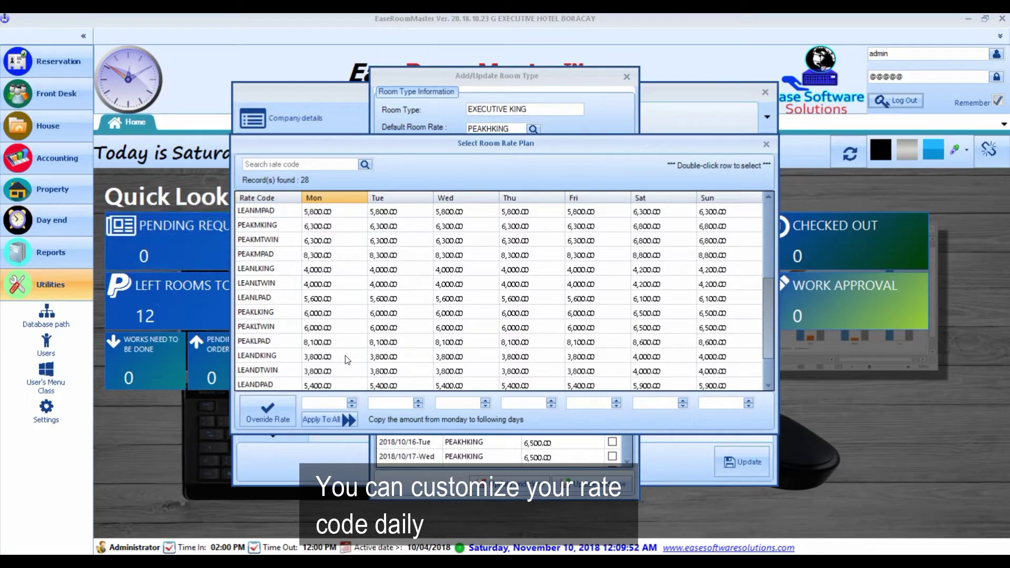
left_click(345, 355)
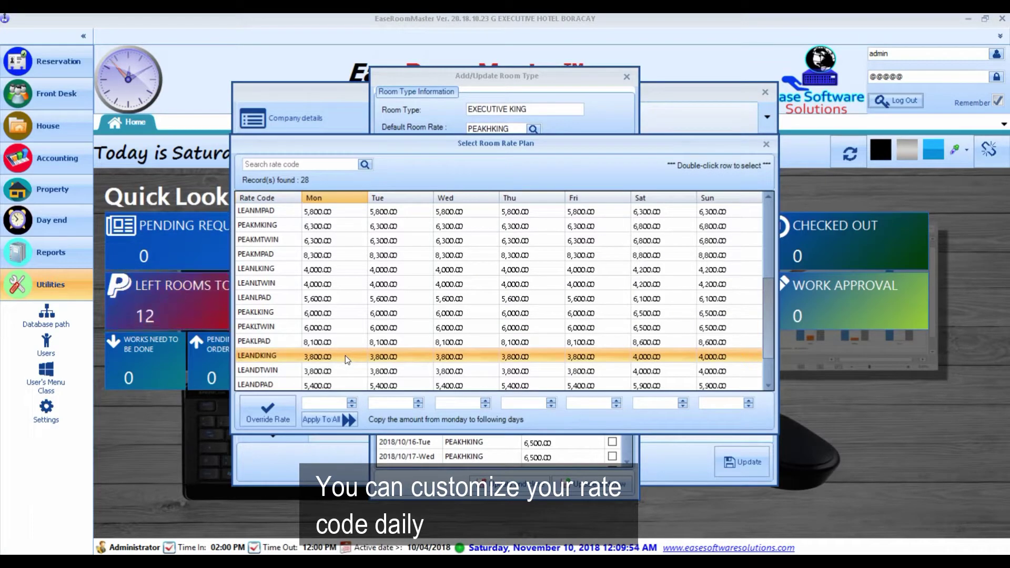
double_click(346, 355)
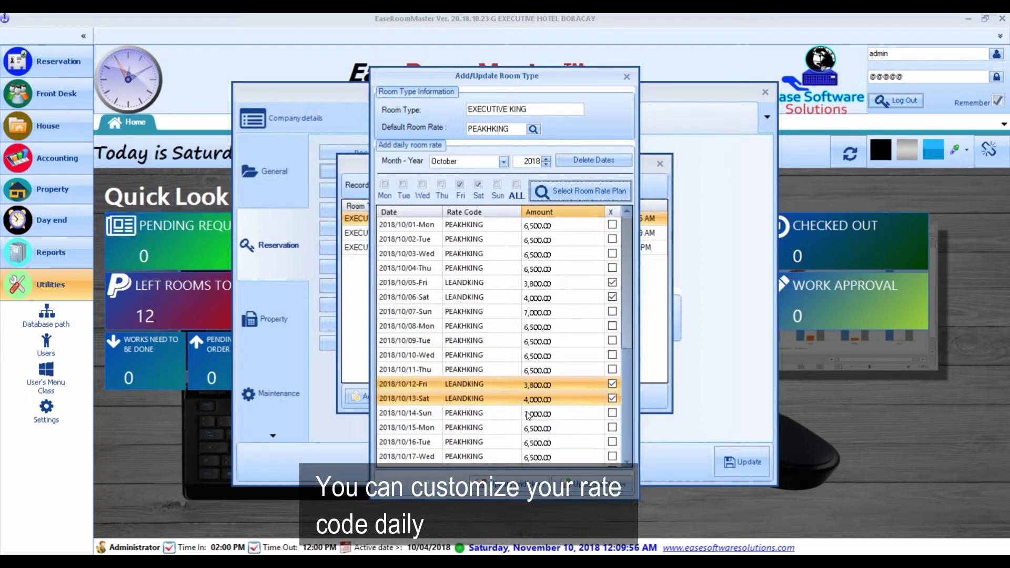
left_click_drag(532, 389, 546, 400)
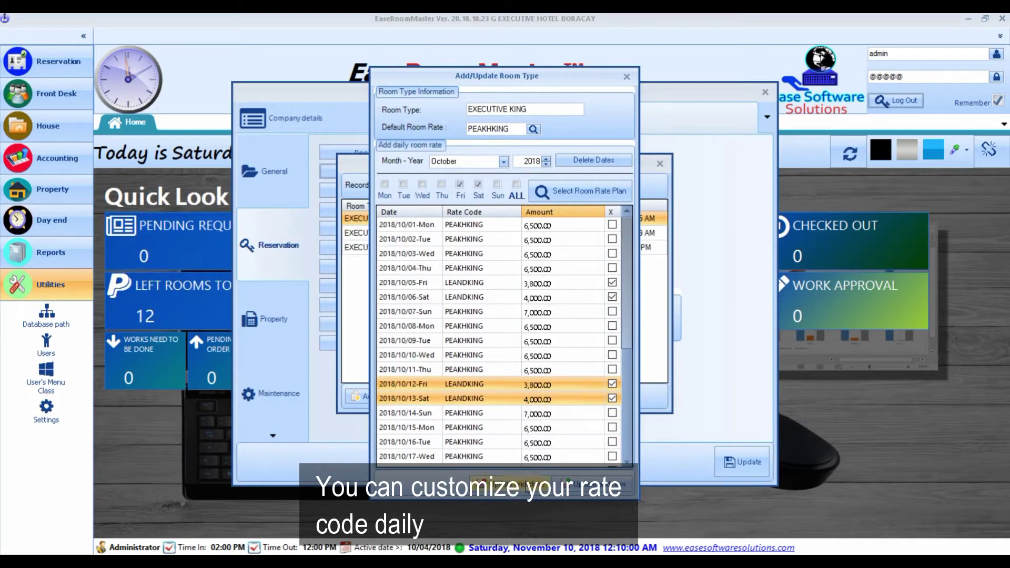
Save the EXECUTIVE KING room type and close the room type list and the settings
left_click(526, 484)
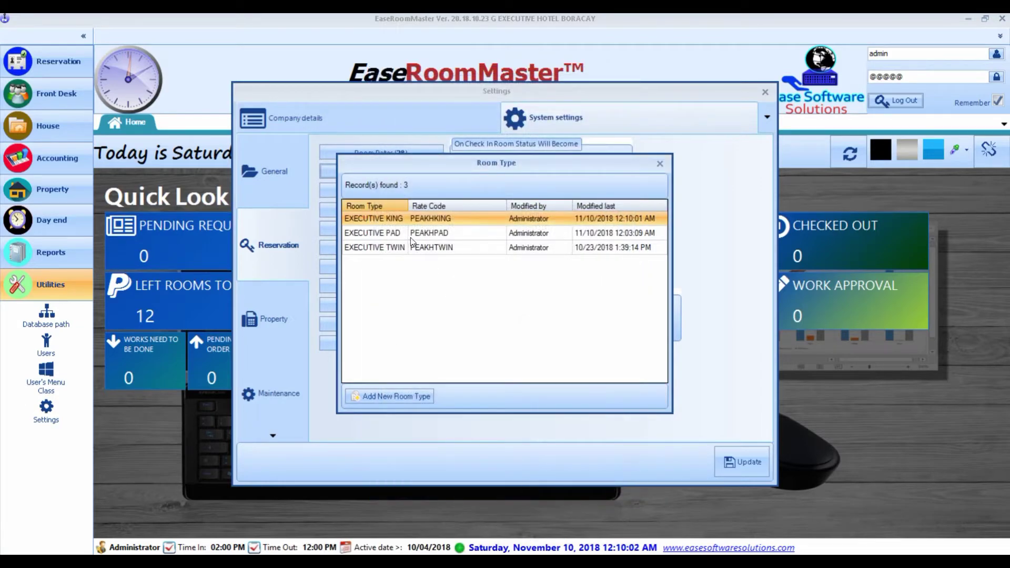
left_click(660, 164)
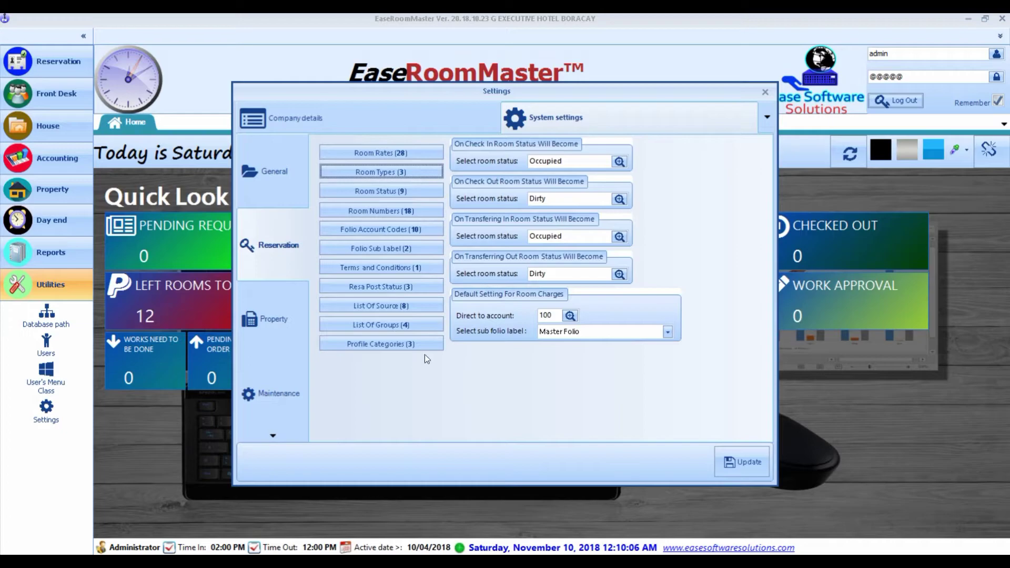
left_click(764, 92)
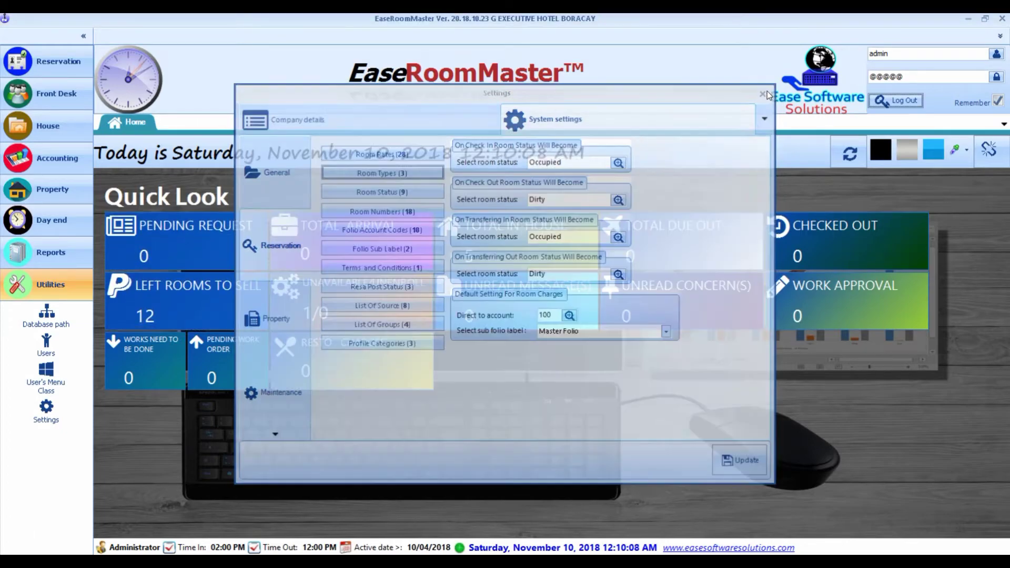
Open the guest reservation Gantt chart and start a new reservation
left_click(50, 65)
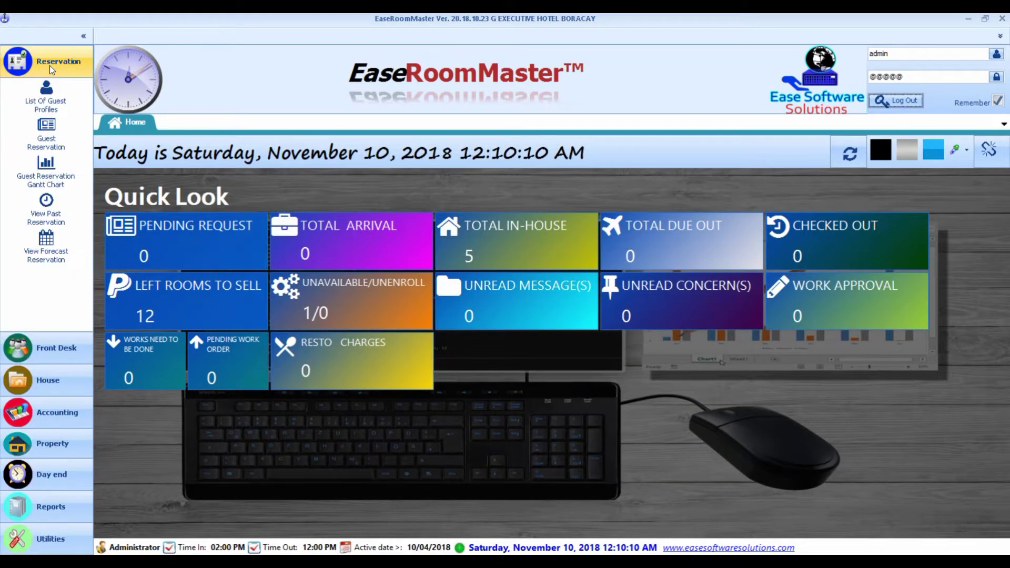
left_click(48, 181)
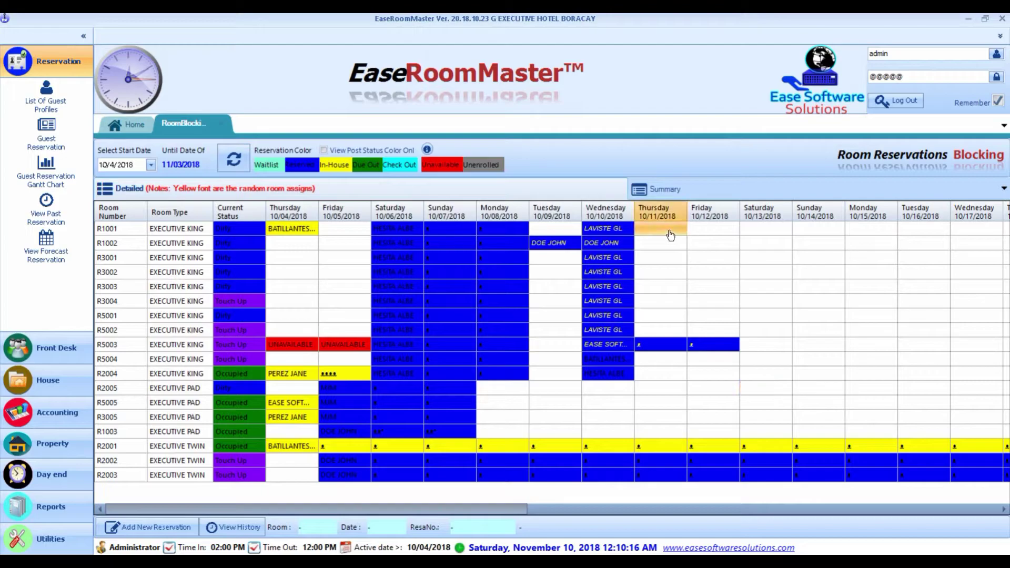
left_click(159, 527)
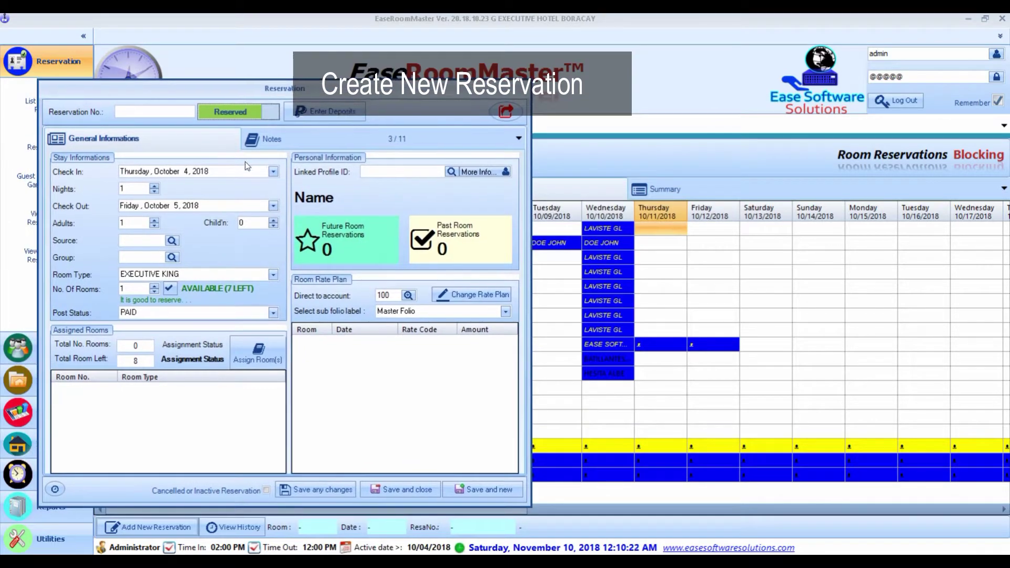
Set the reservation's check-in date to October 11, 2018 and its check-out date to October 16, 2018
left_click(274, 171)
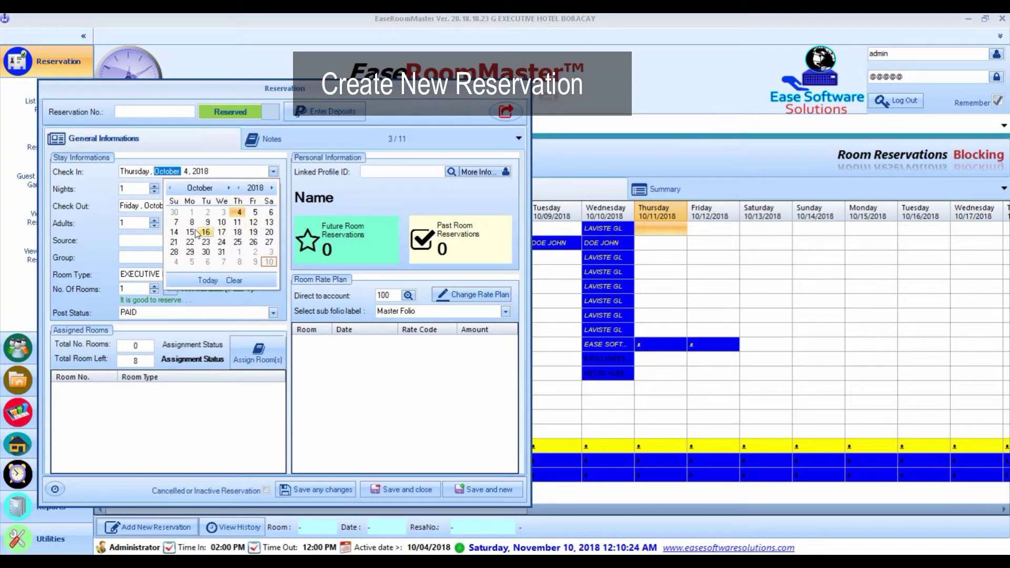
left_click(238, 222)
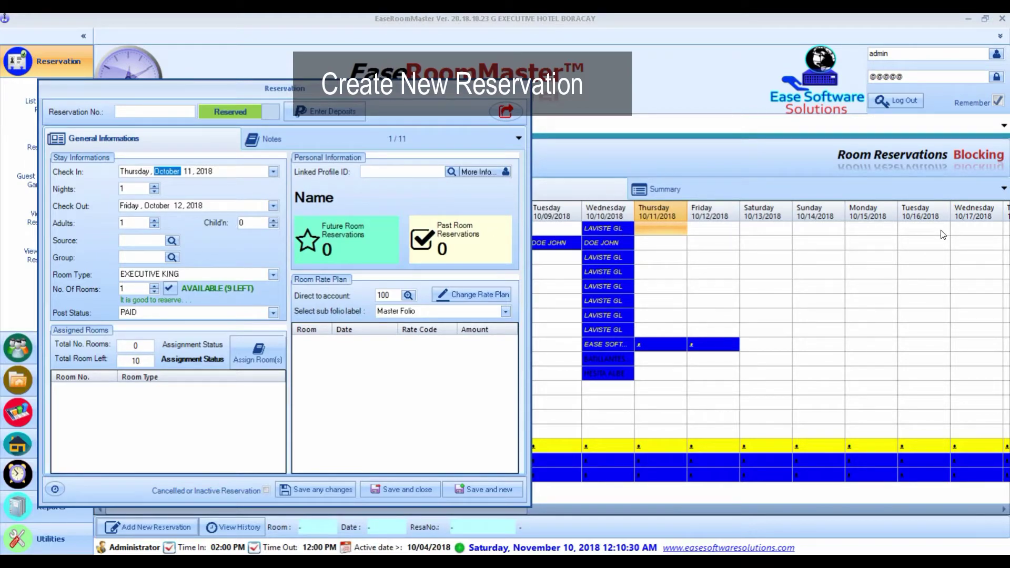
left_click(273, 206)
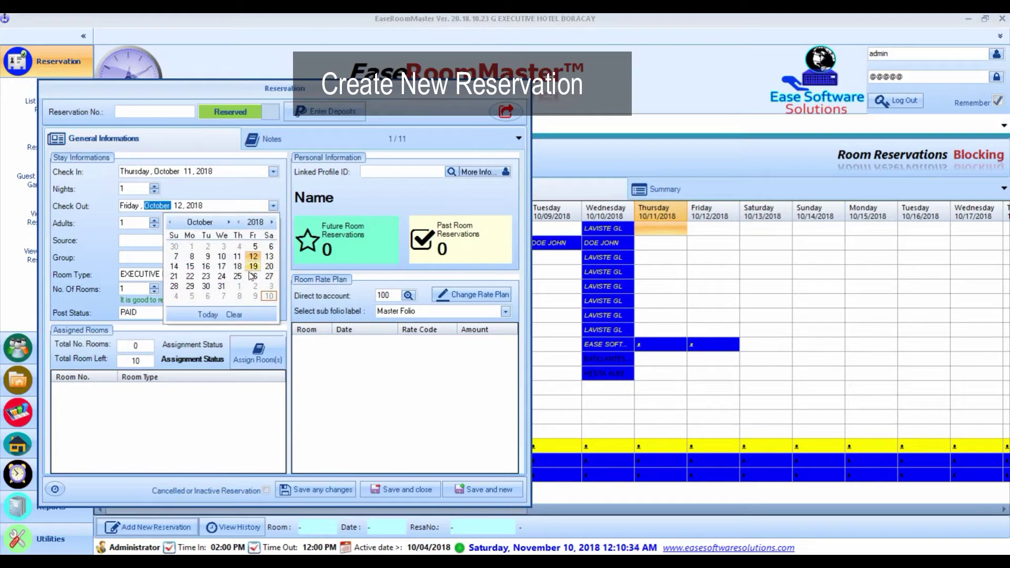
left_click(206, 267)
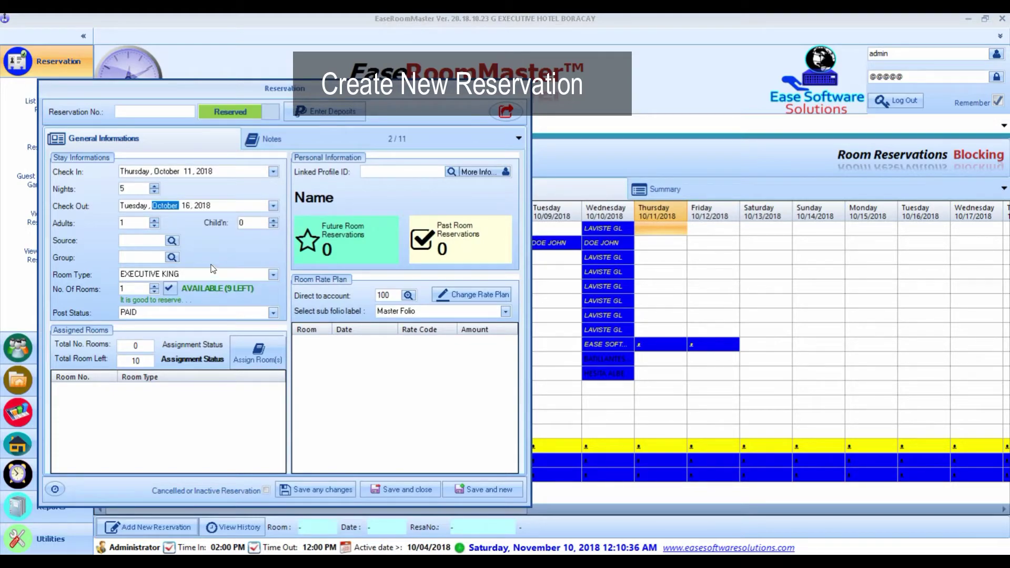
Set the reservation's source to BCOM (BOOKING.COM) and its group to CORPORATE
left_click(172, 241)
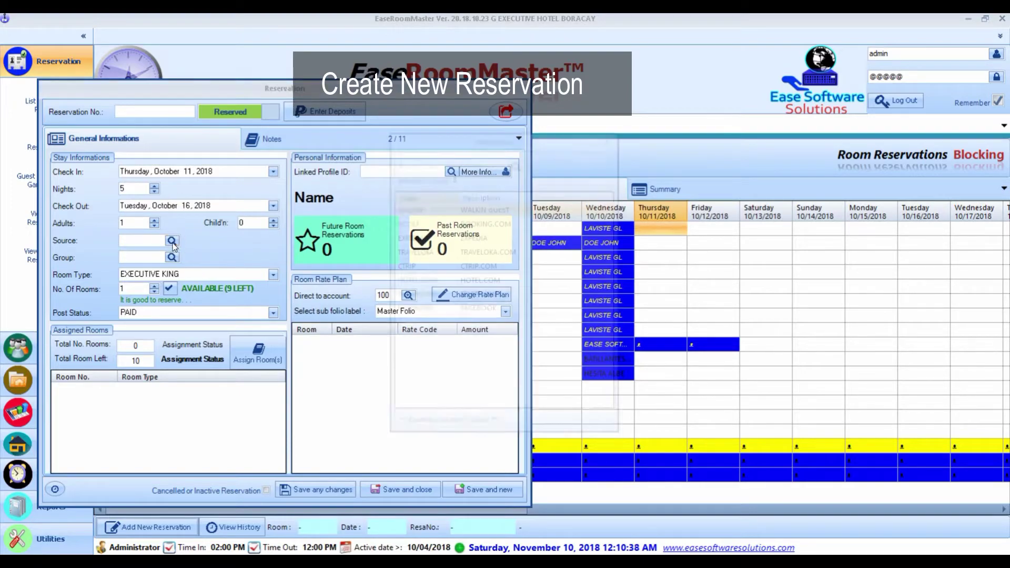
double_click(479, 224)
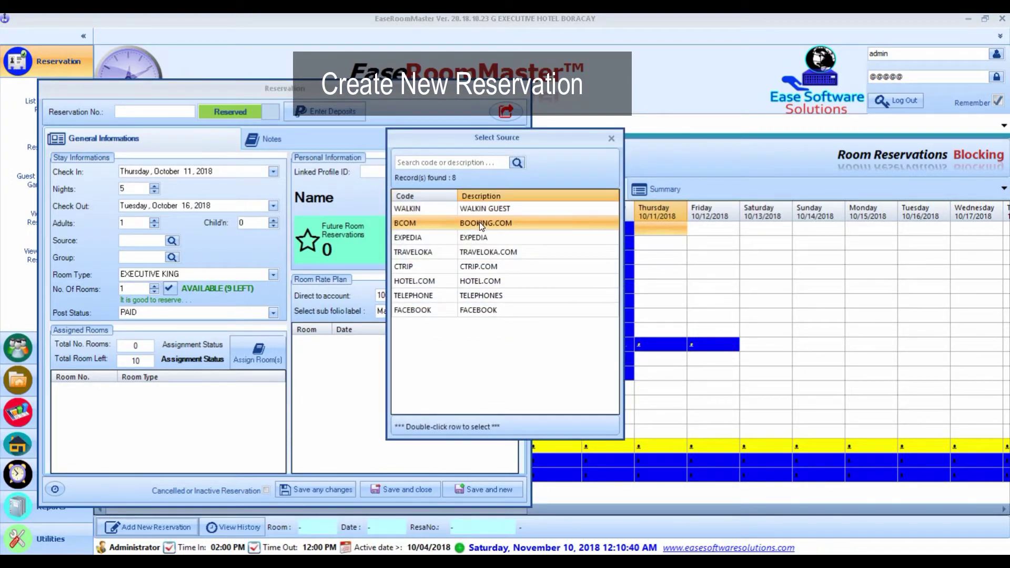
left_click(172, 257)
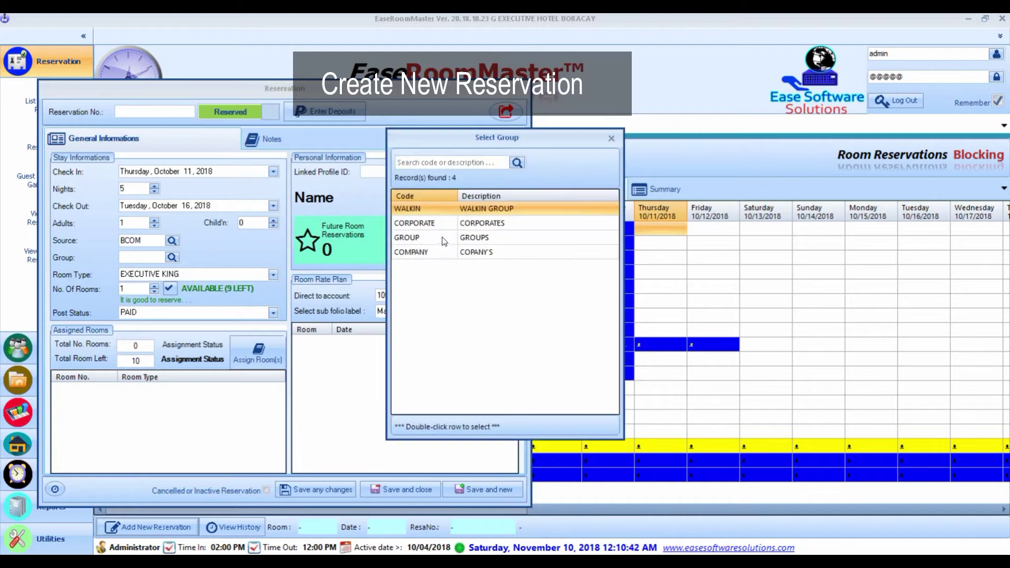
double_click(480, 224)
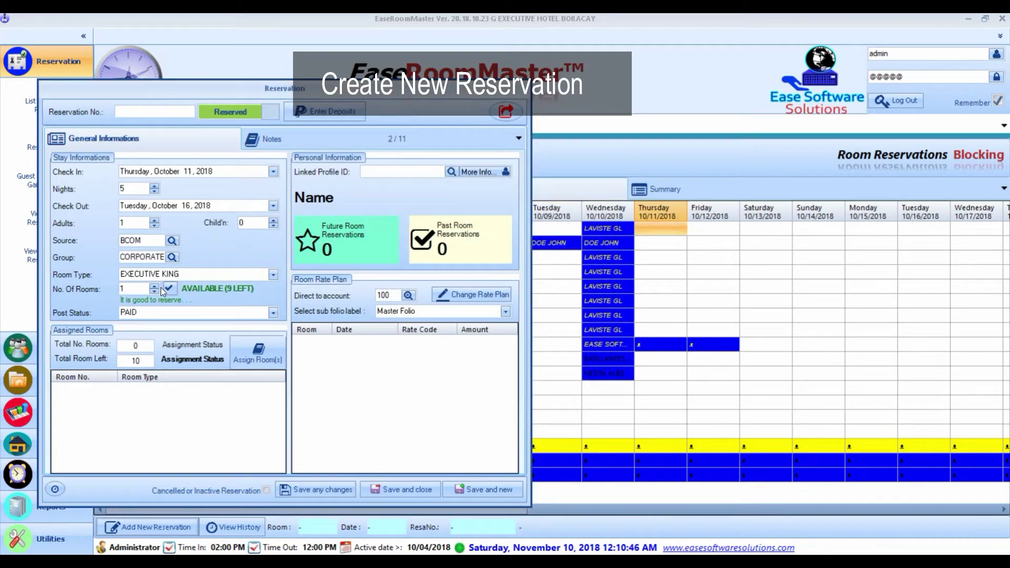
Link the first solo guest profile in the list to the reservation and save it
left_click(449, 175)
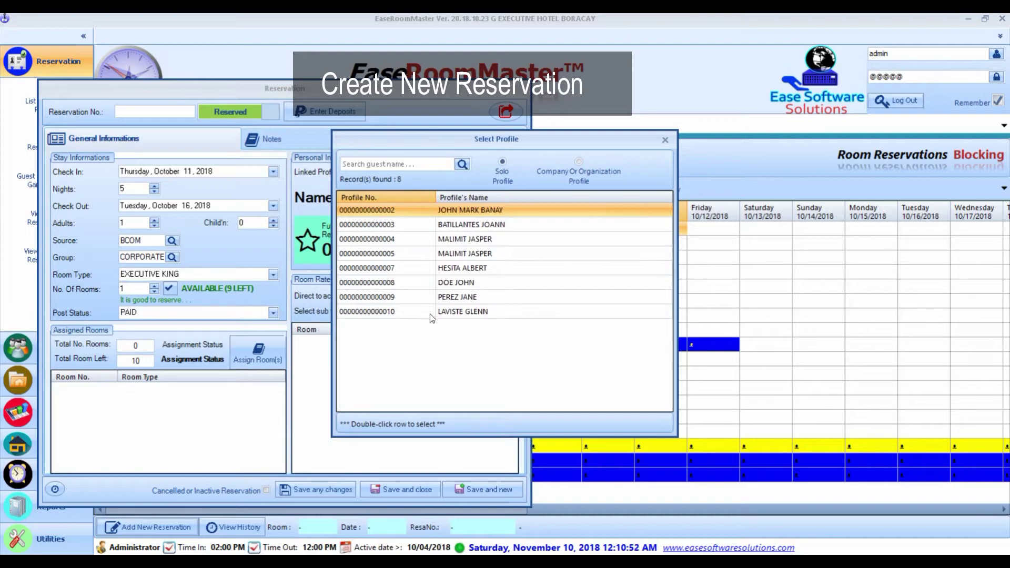
double_click(463, 209)
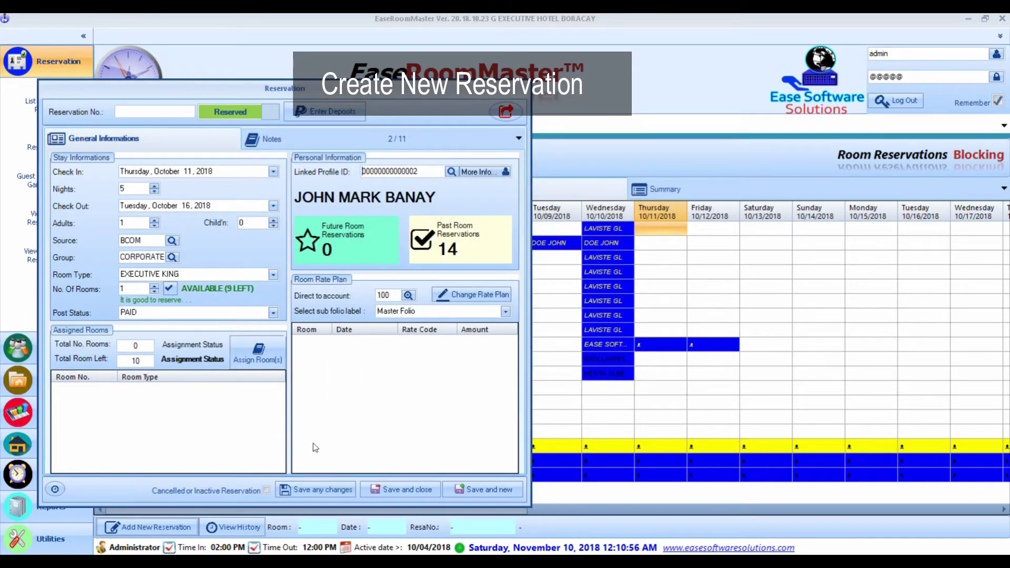
left_click(308, 493)
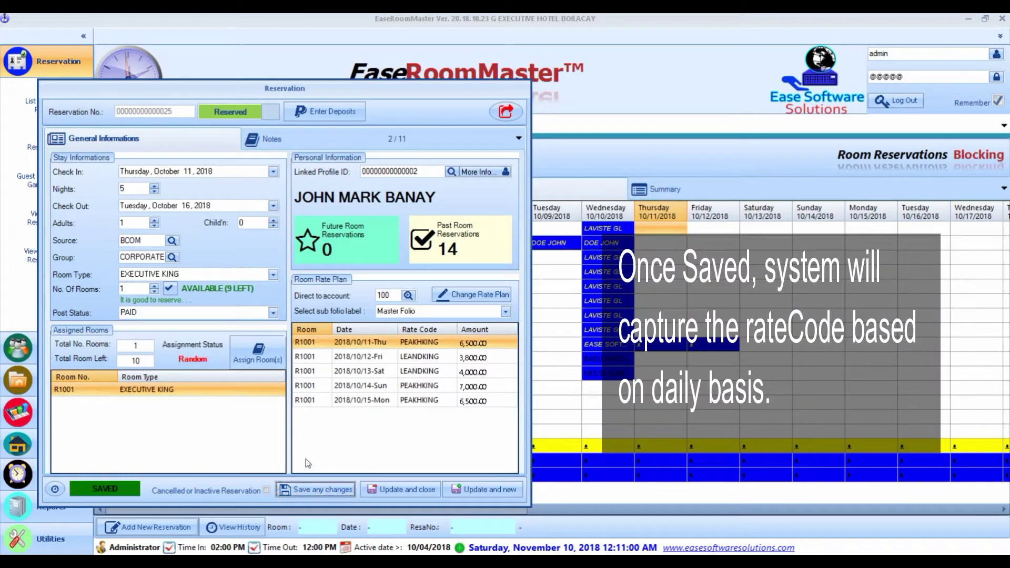
Open the reservation's rate plan for changes and mark the nights of October 14 and 15, 2018
left_click_drag(422, 350, 426, 371)
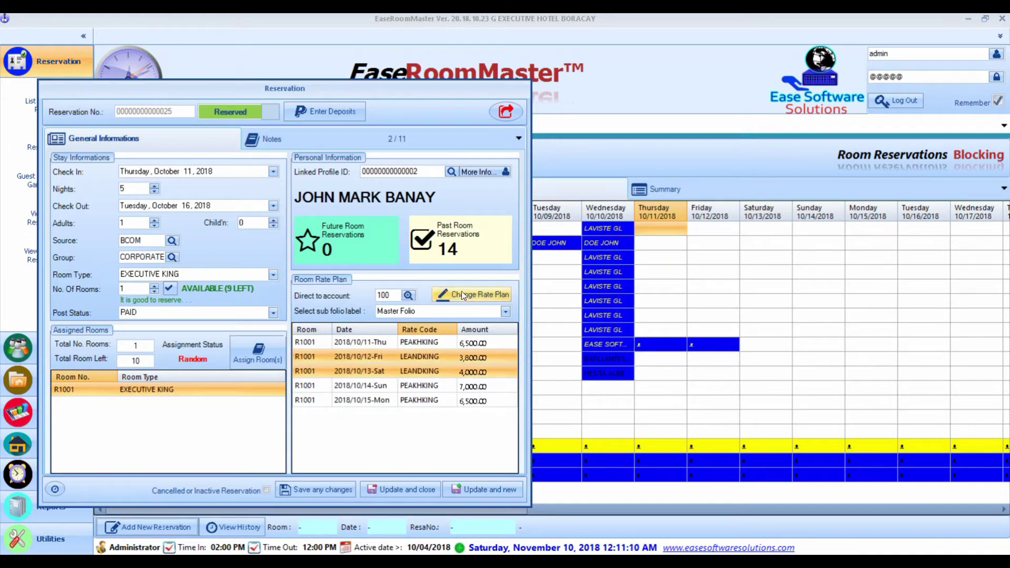
left_click(461, 294)
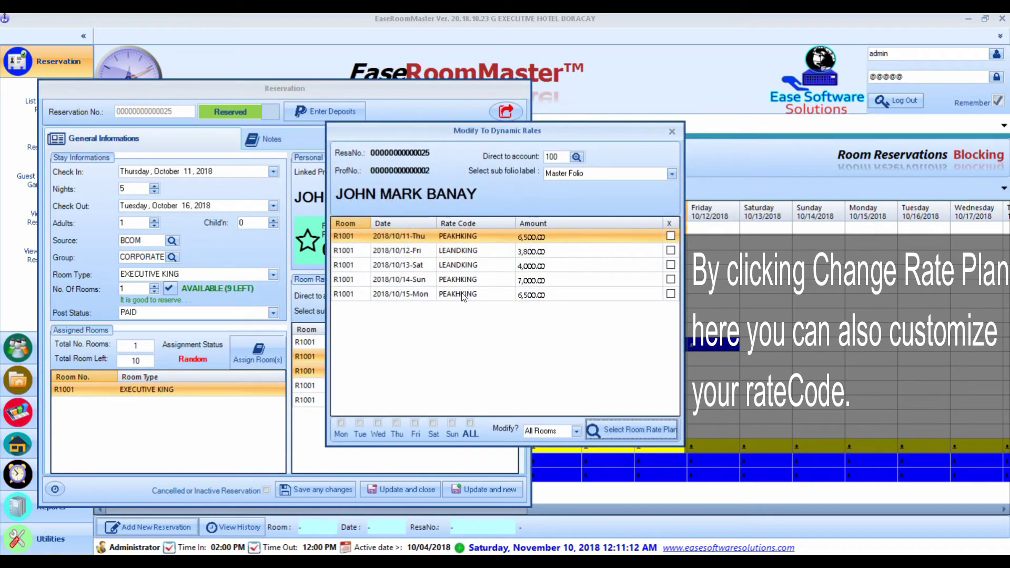
left_click_drag(468, 132, 457, 132)
left_click_drag(529, 252, 529, 265)
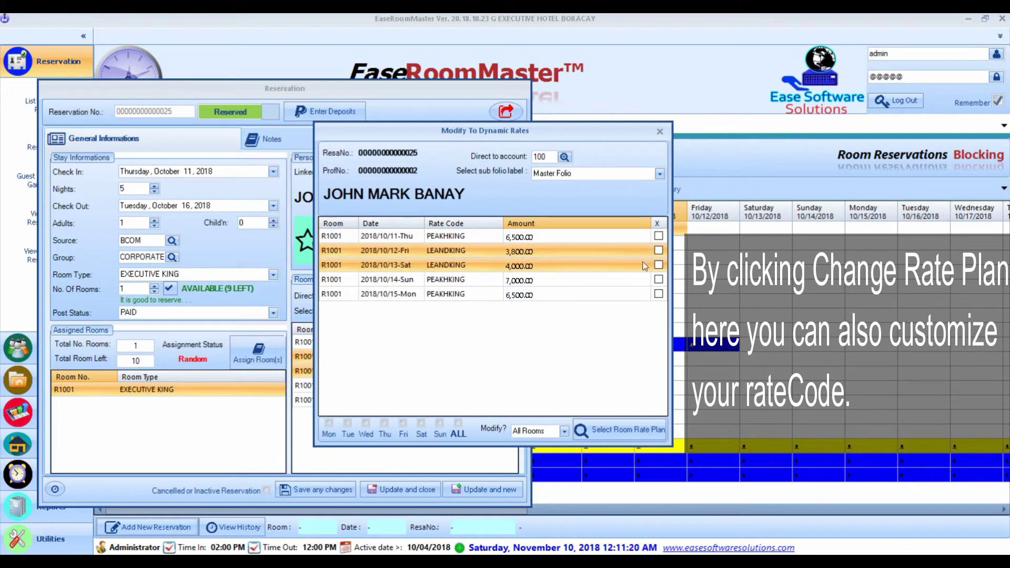
left_click(658, 280)
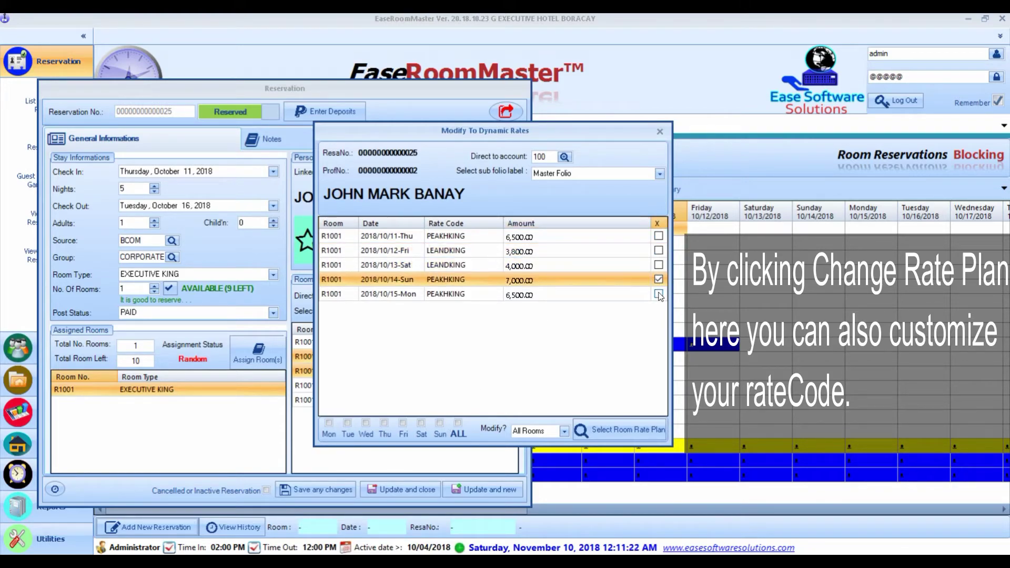
left_click(658, 294)
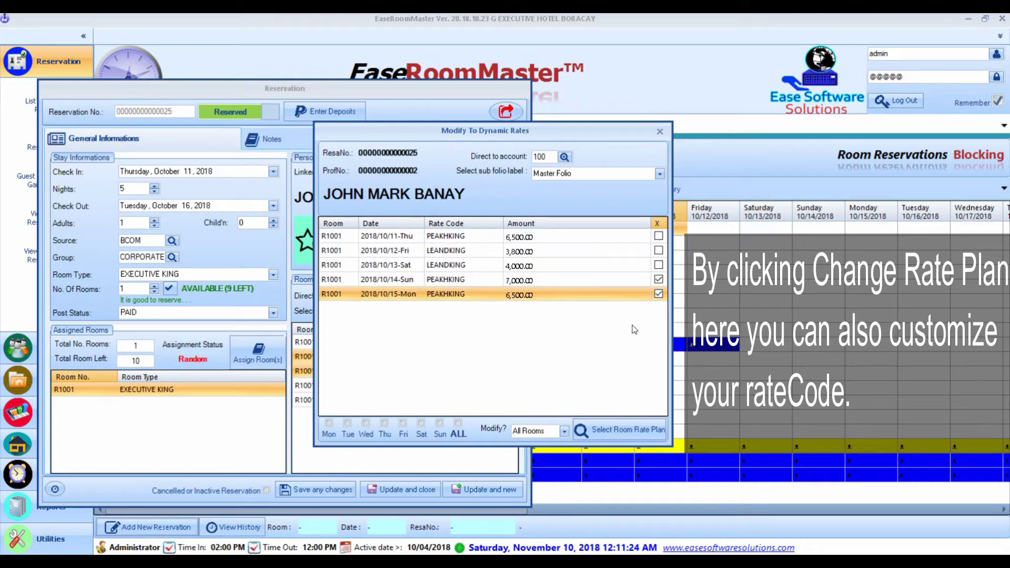
Apply the LEANMKING rate plan to the two marked nights and close the rate changes and the reservation
left_click(621, 429)
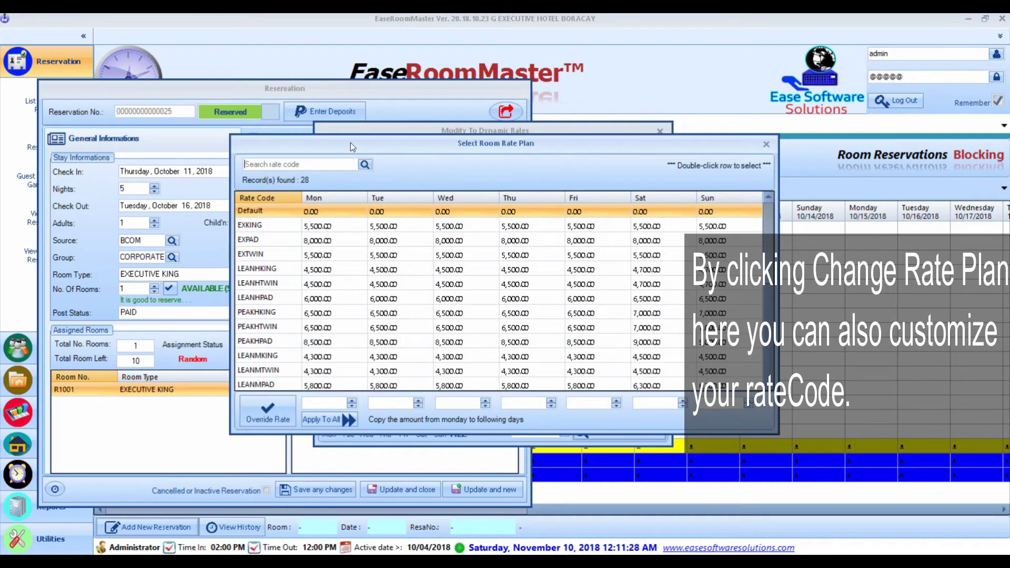
left_click_drag(350, 143, 462, 118)
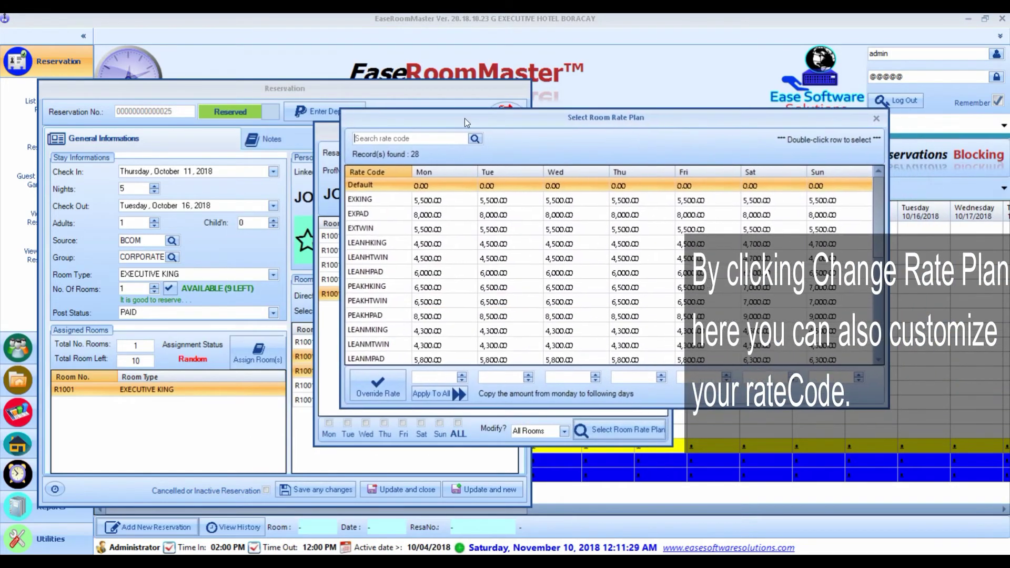
left_click(387, 288)
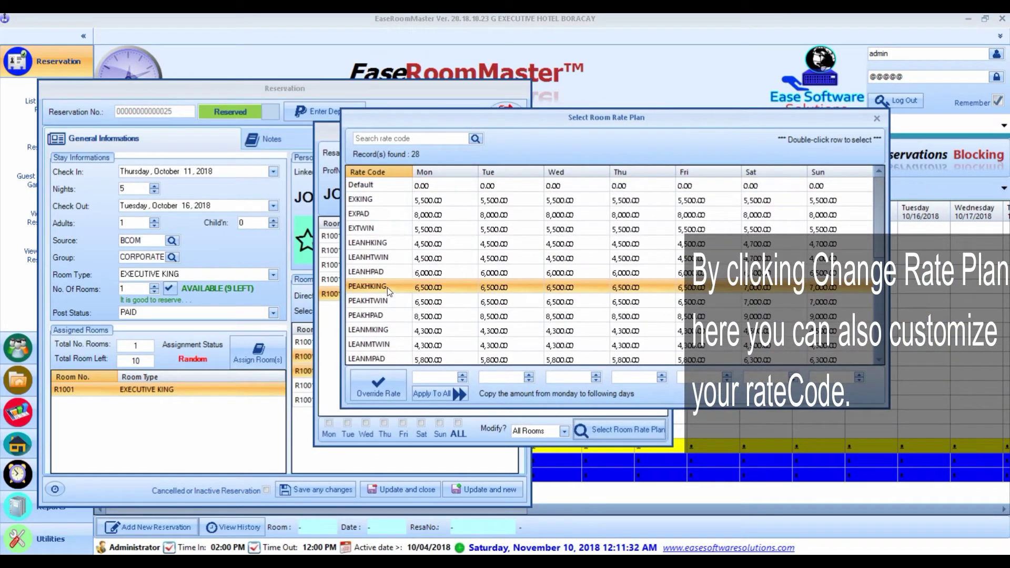
left_click_drag(433, 122, 424, 105)
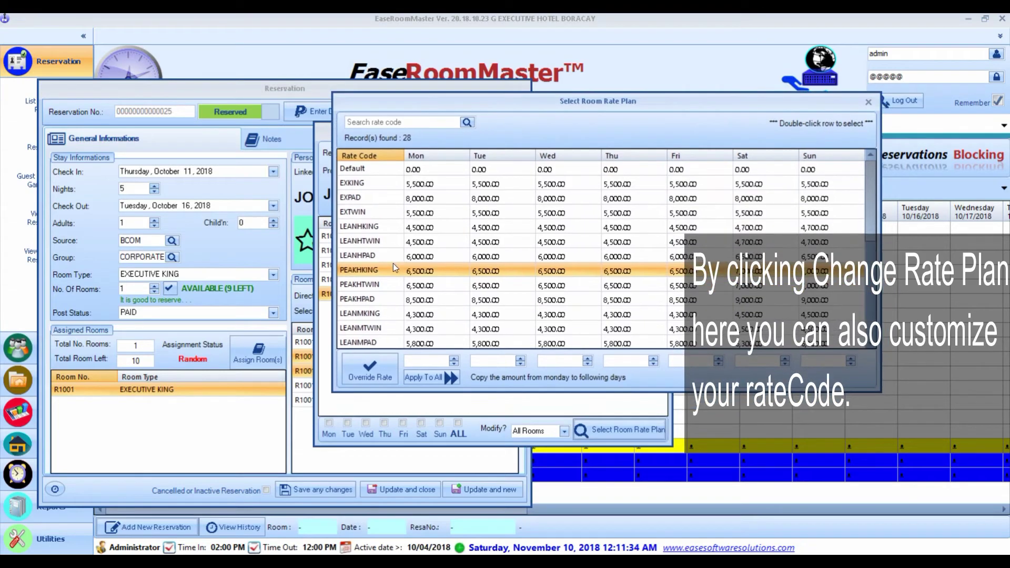
left_click(388, 314)
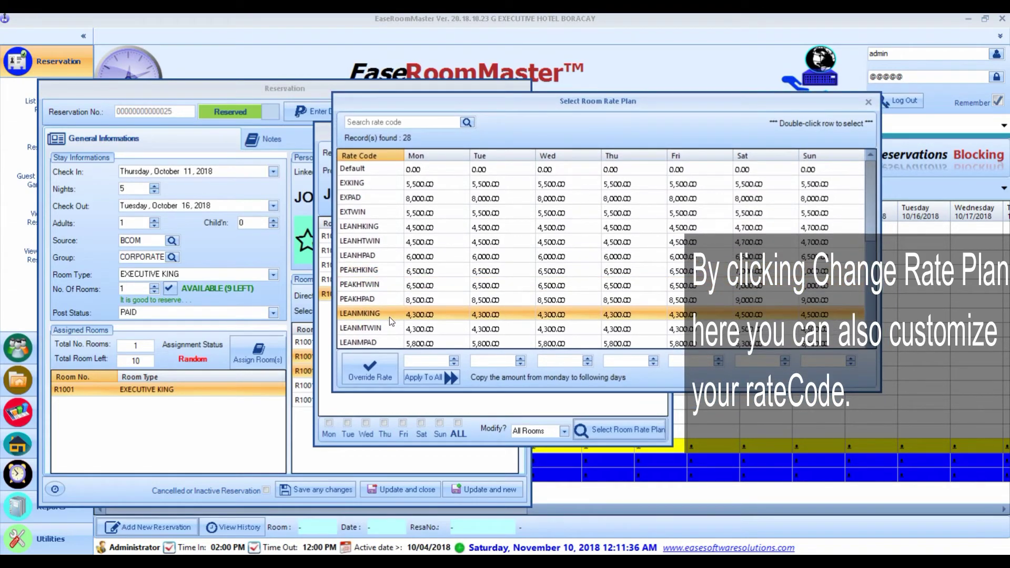
double_click(389, 315)
left_click(458, 279)
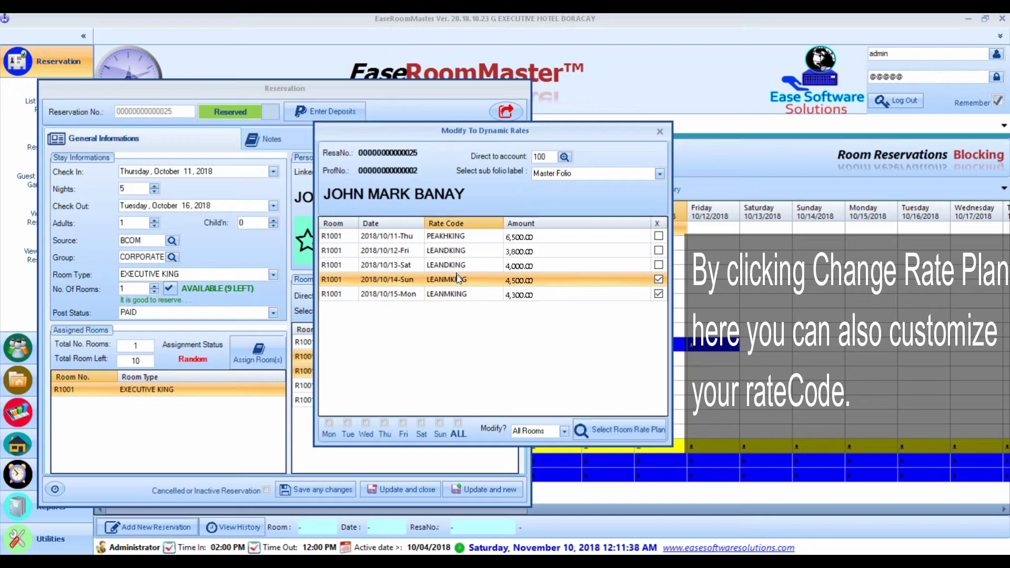
left_click_drag(458, 279, 469, 284)
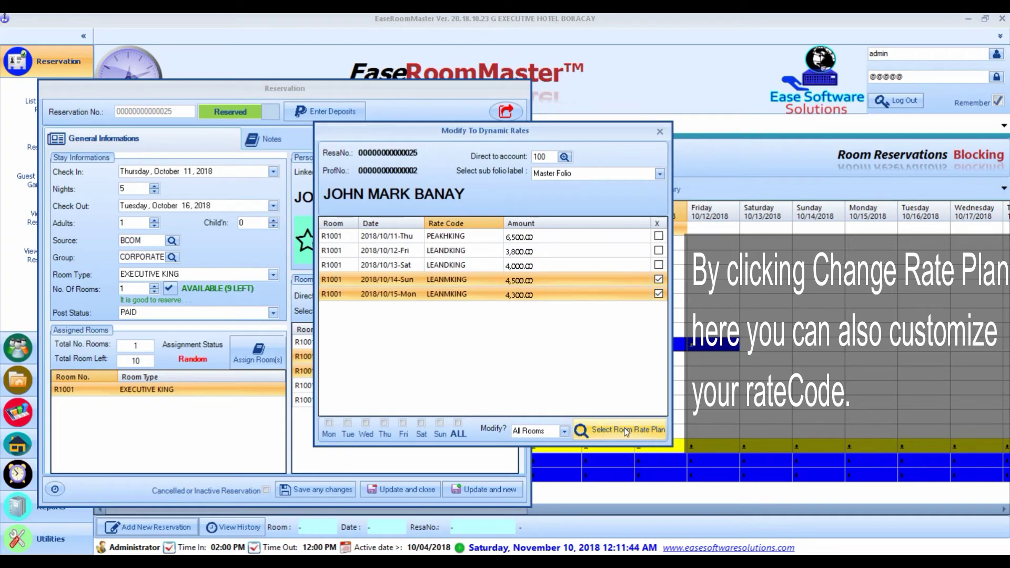
left_click(659, 132)
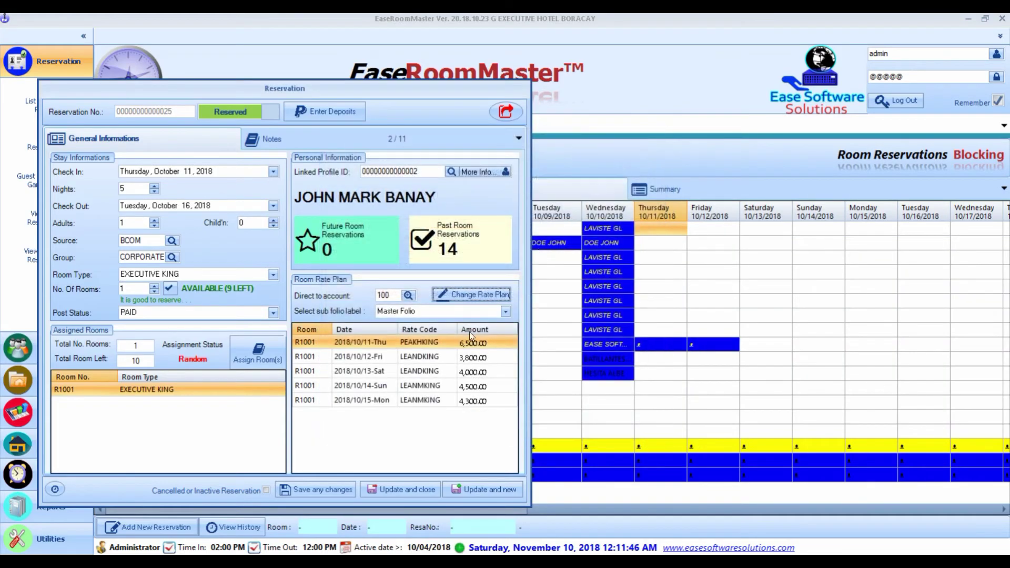
left_click(505, 111)
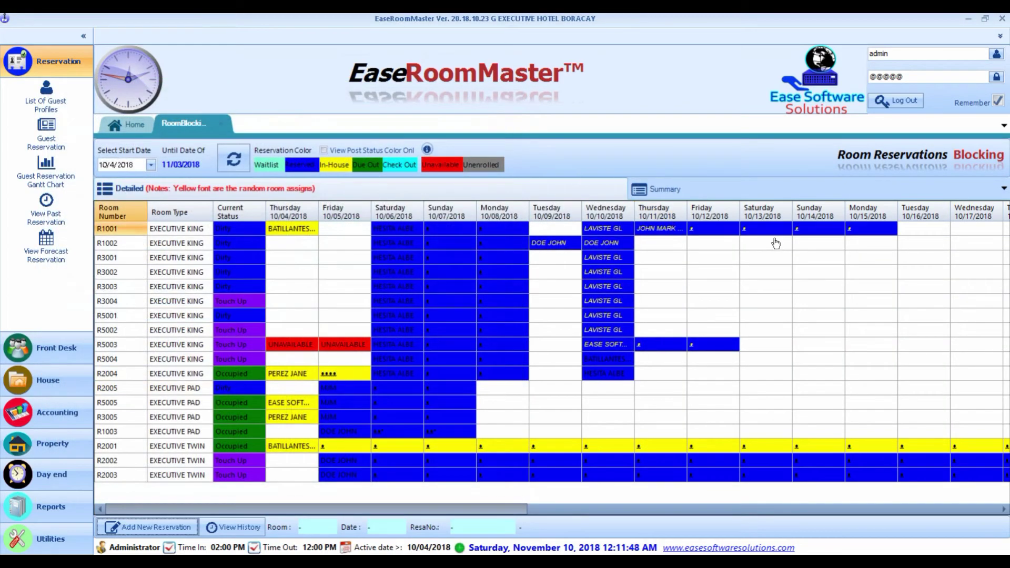
Review the October 11–16 reservation for room R1001 from the chart, updating and closing it before reopening it
left_click_drag(667, 231, 876, 236)
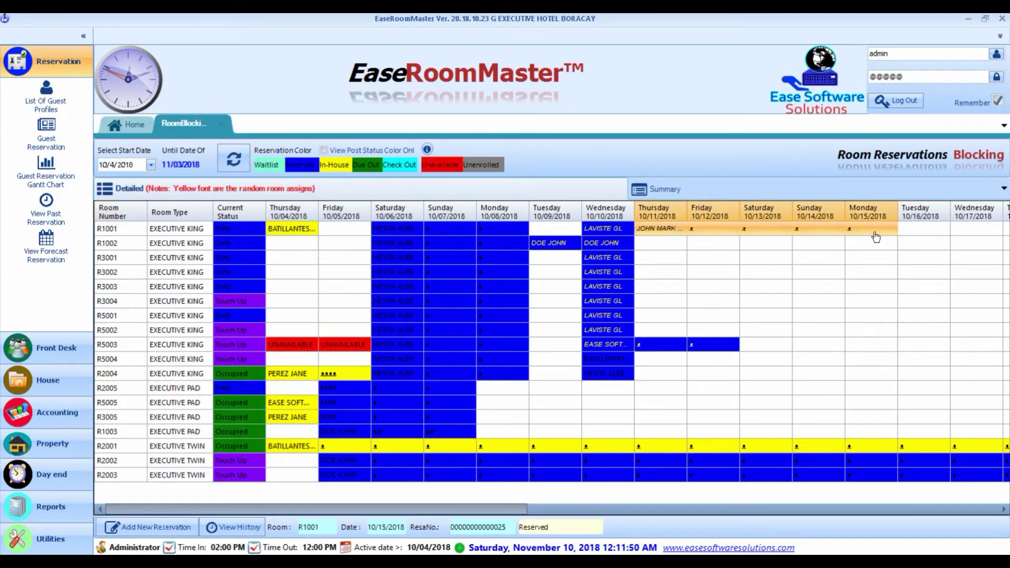
left_click(859, 232)
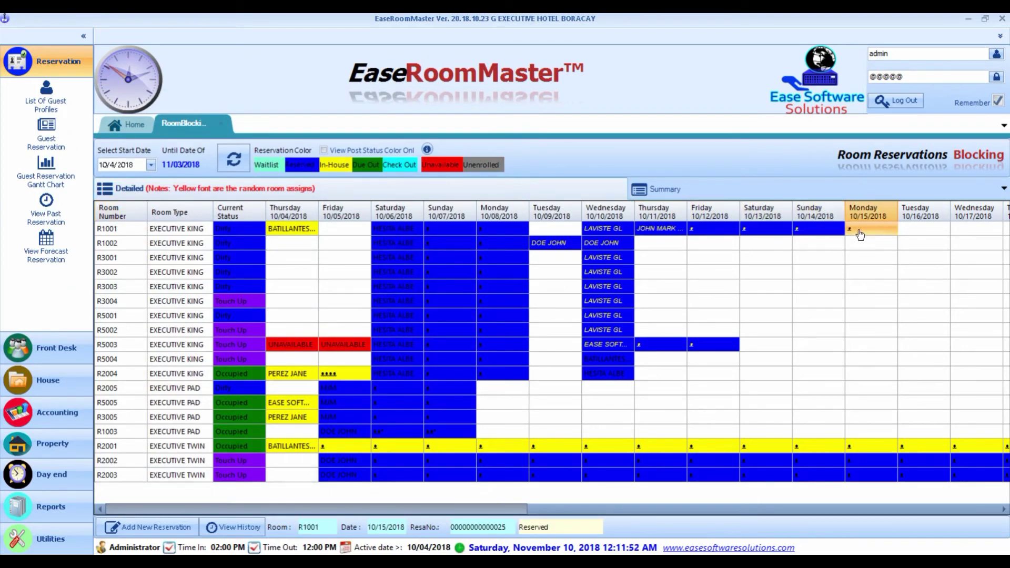
double_click(860, 235)
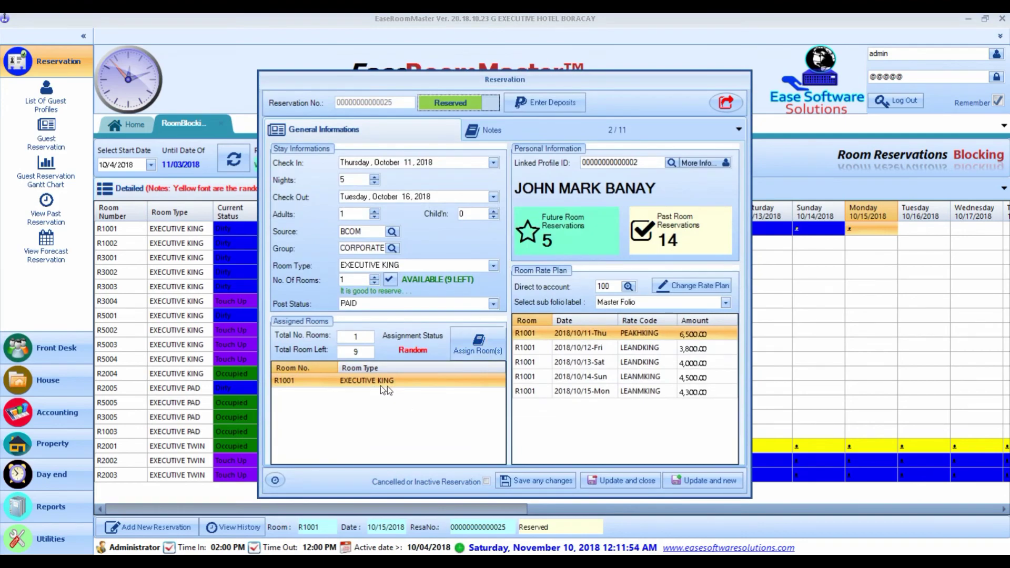
left_click(606, 481)
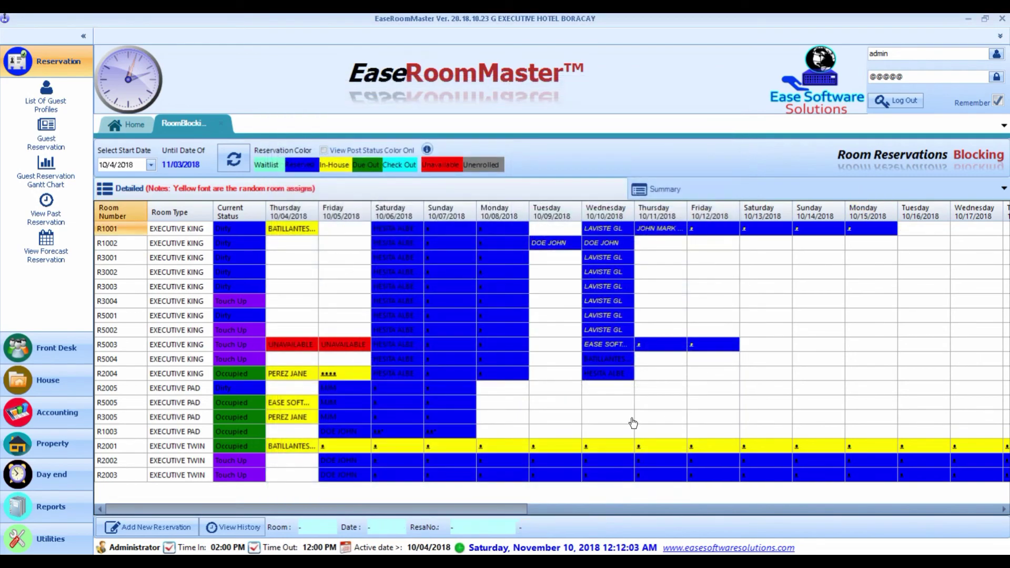
double_click(850, 229)
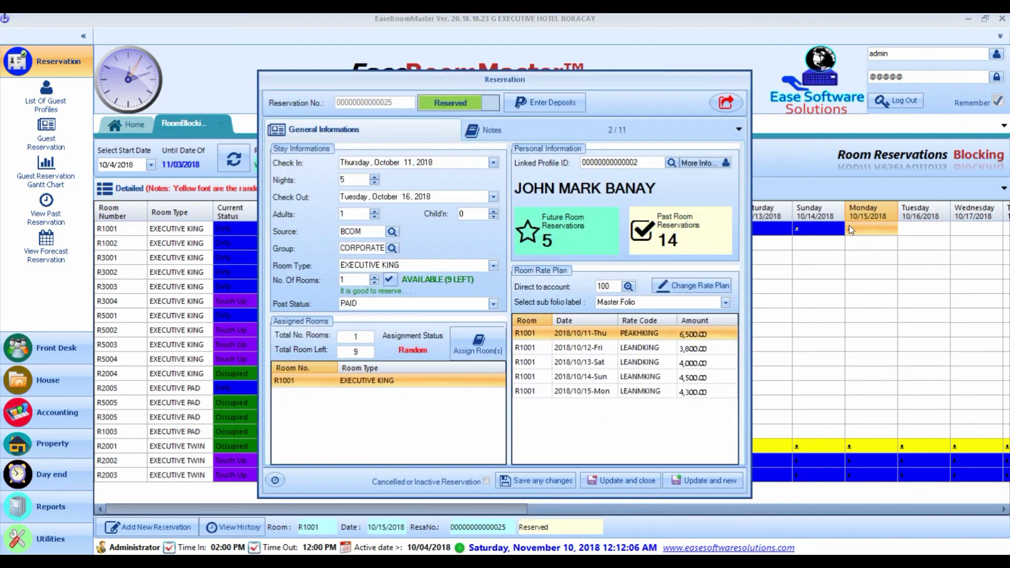